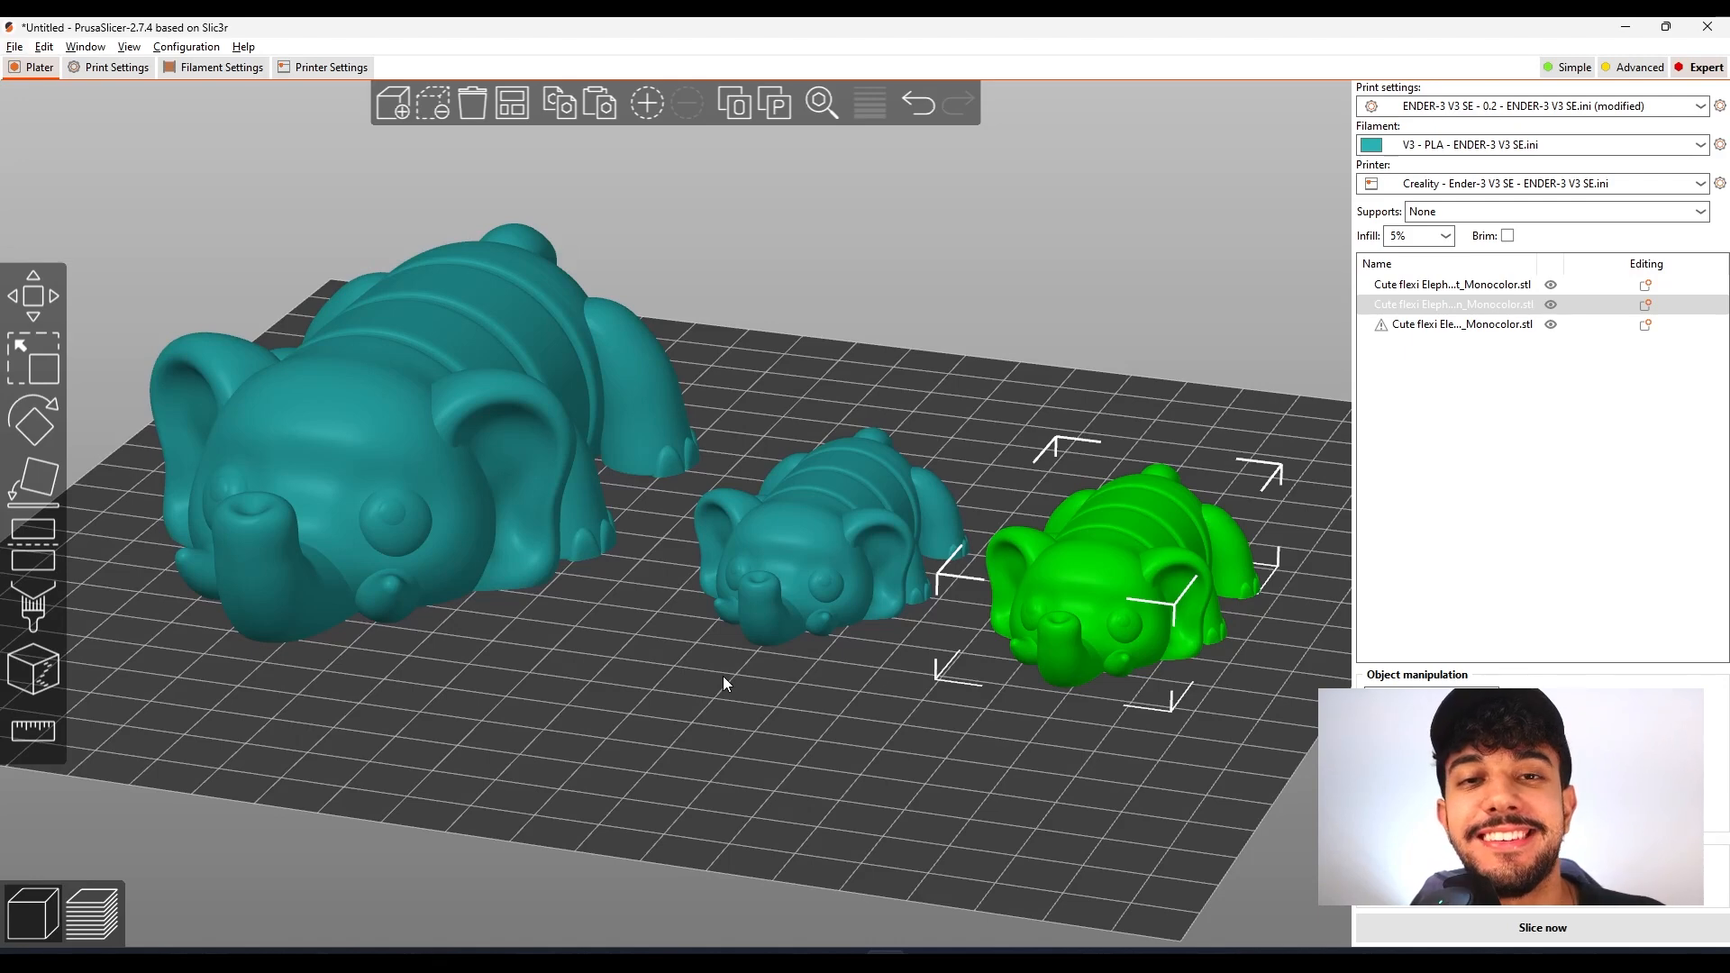
Compare the large elephant with the two small ones on the print bed, selecting each model in turn
scroll(762, 695, up, 1)
click(765, 696)
scroll(766, 696, down, 3)
mouse_move(766, 696)
mouse_down()
mouse_move(822, 707)
mouse_move(759, 696)
mouse_up()
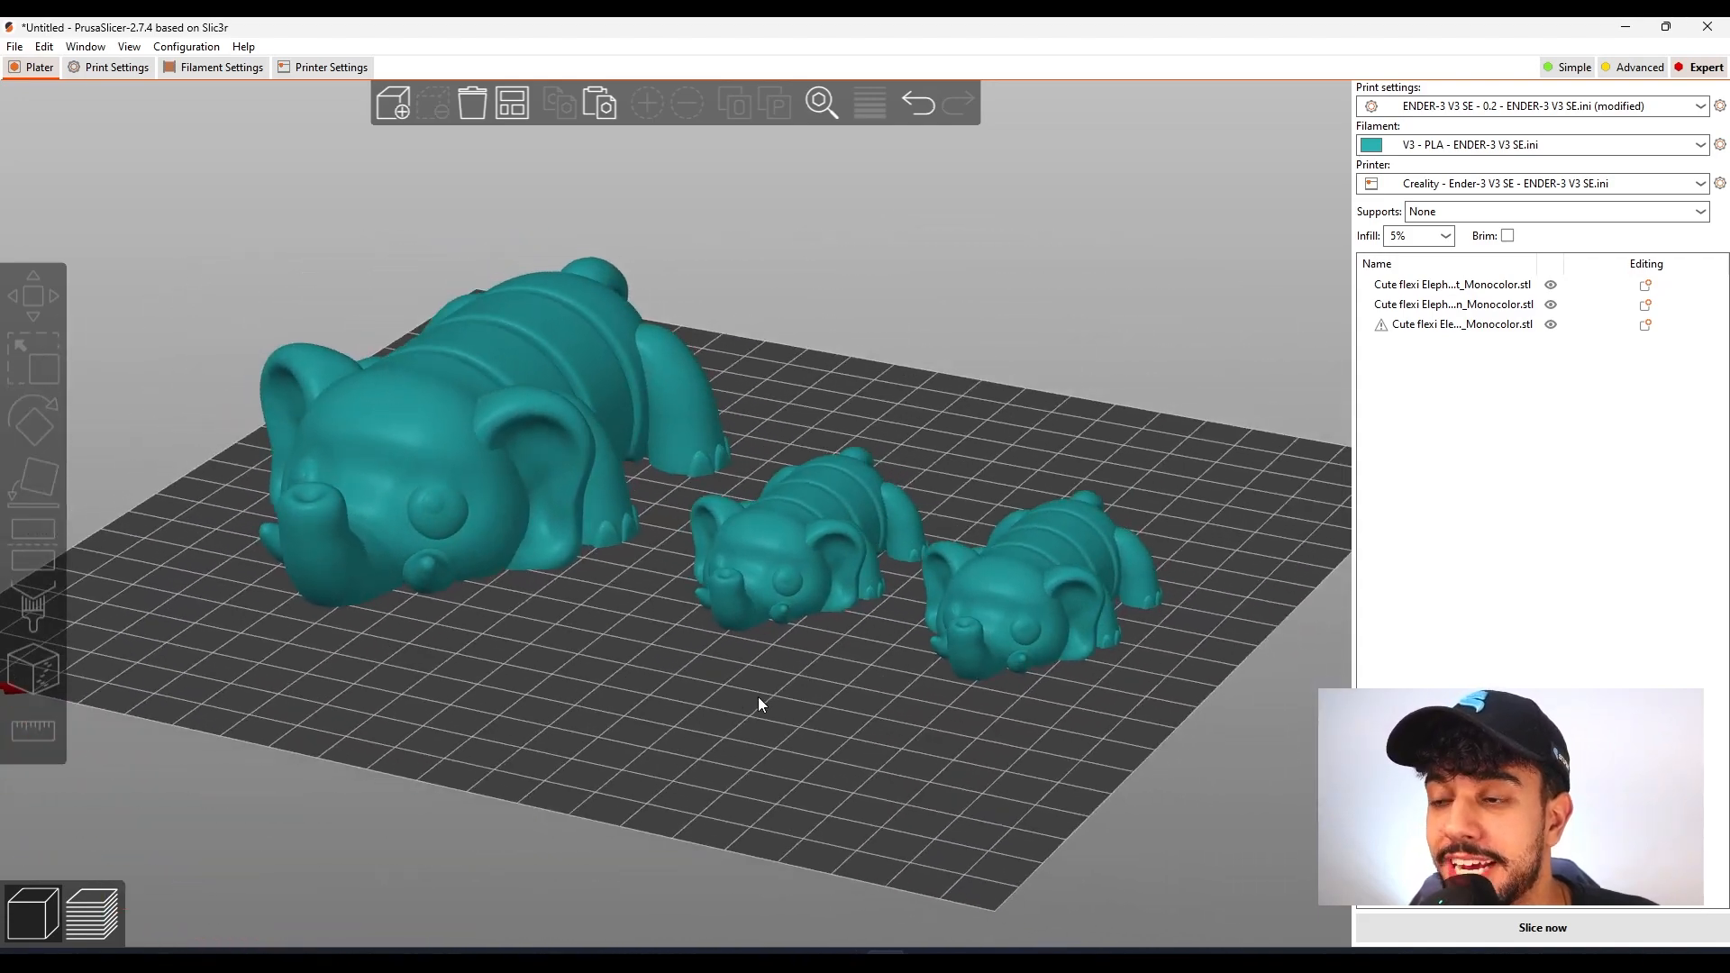
scroll(758, 695, up, 2)
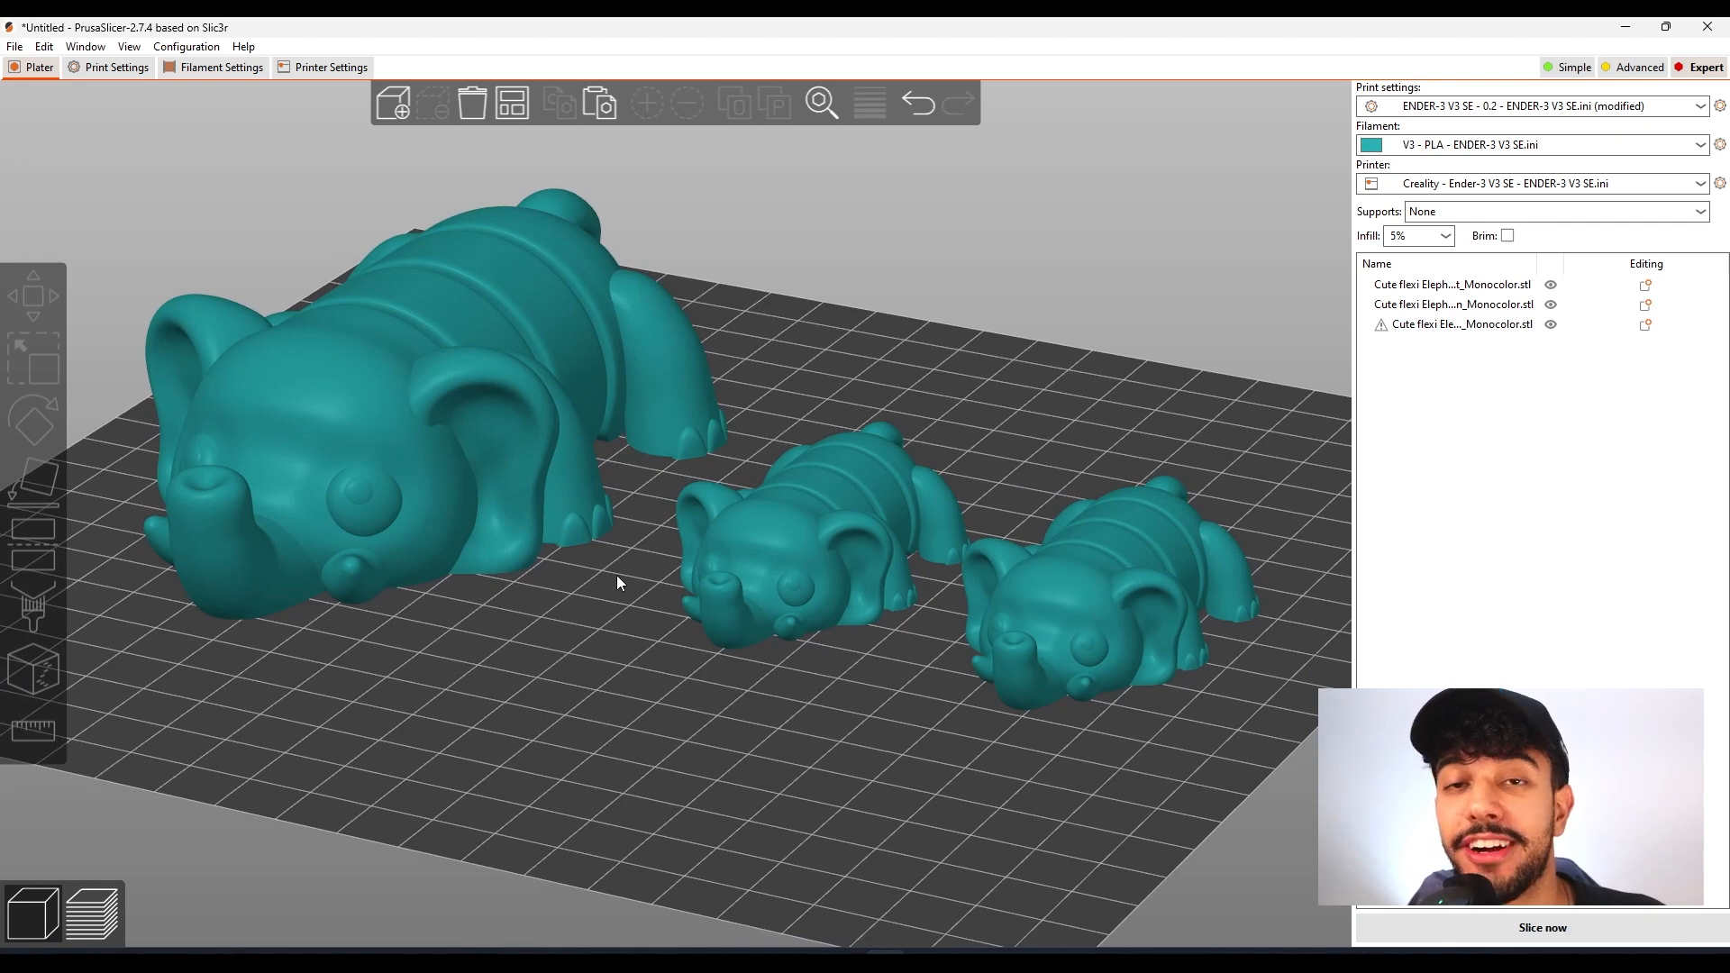
click(505, 472)
click(739, 520)
click(1006, 581)
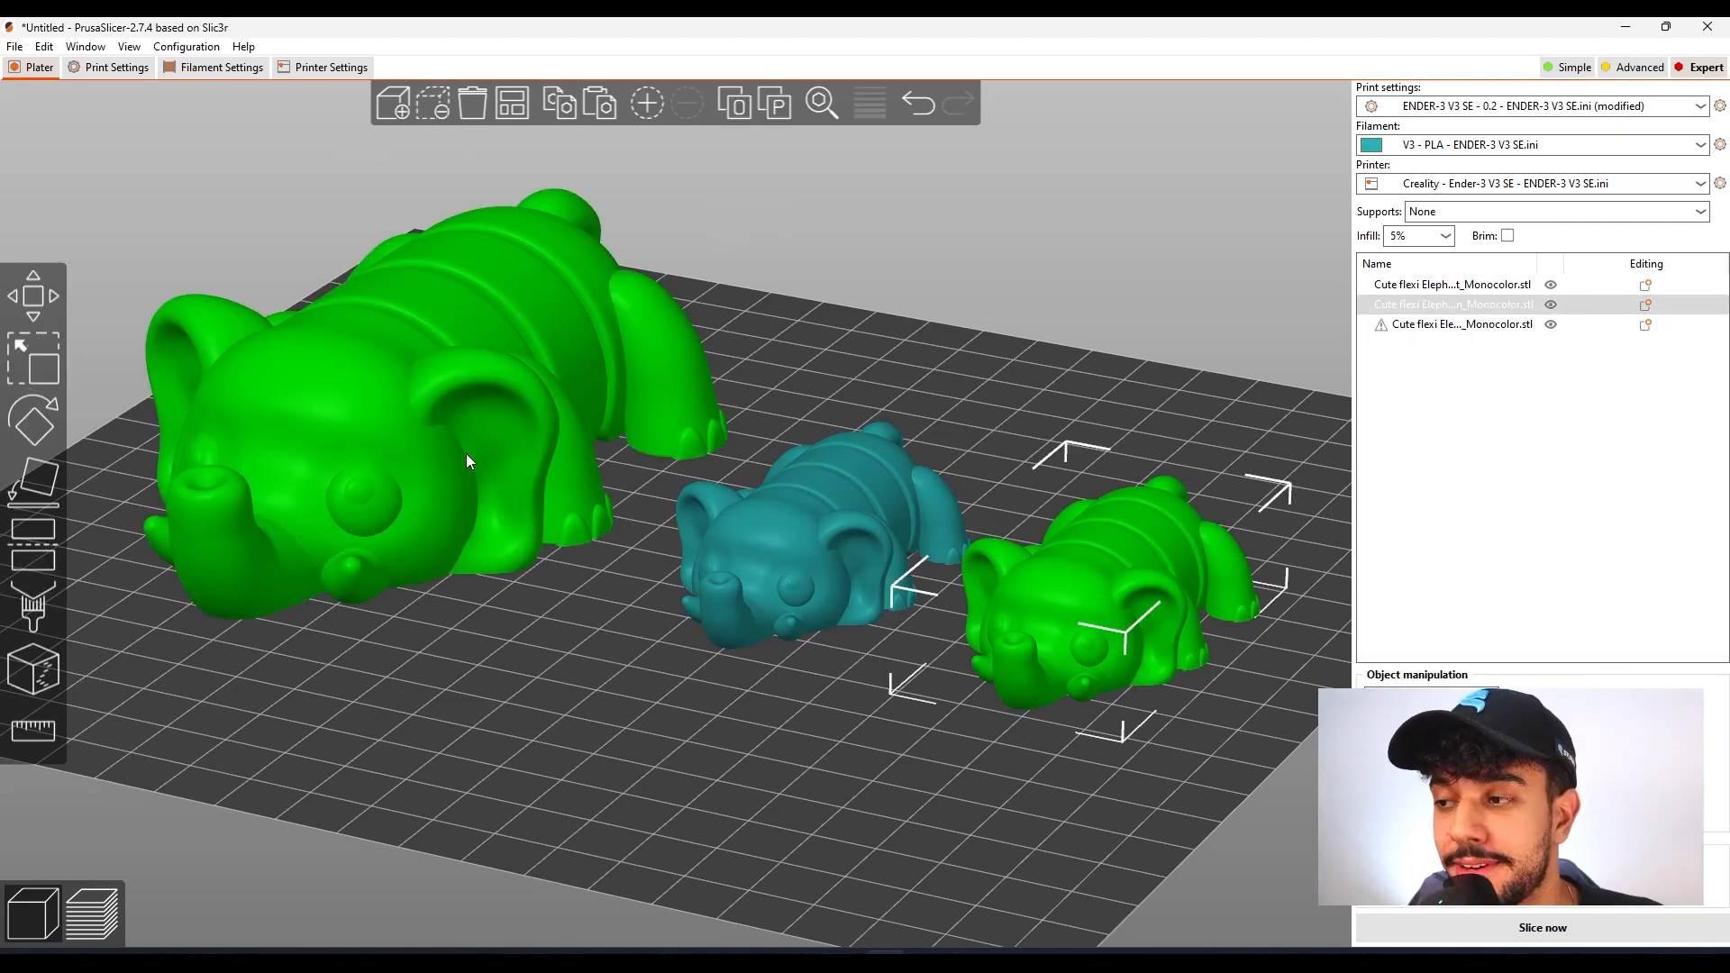
click(459, 450)
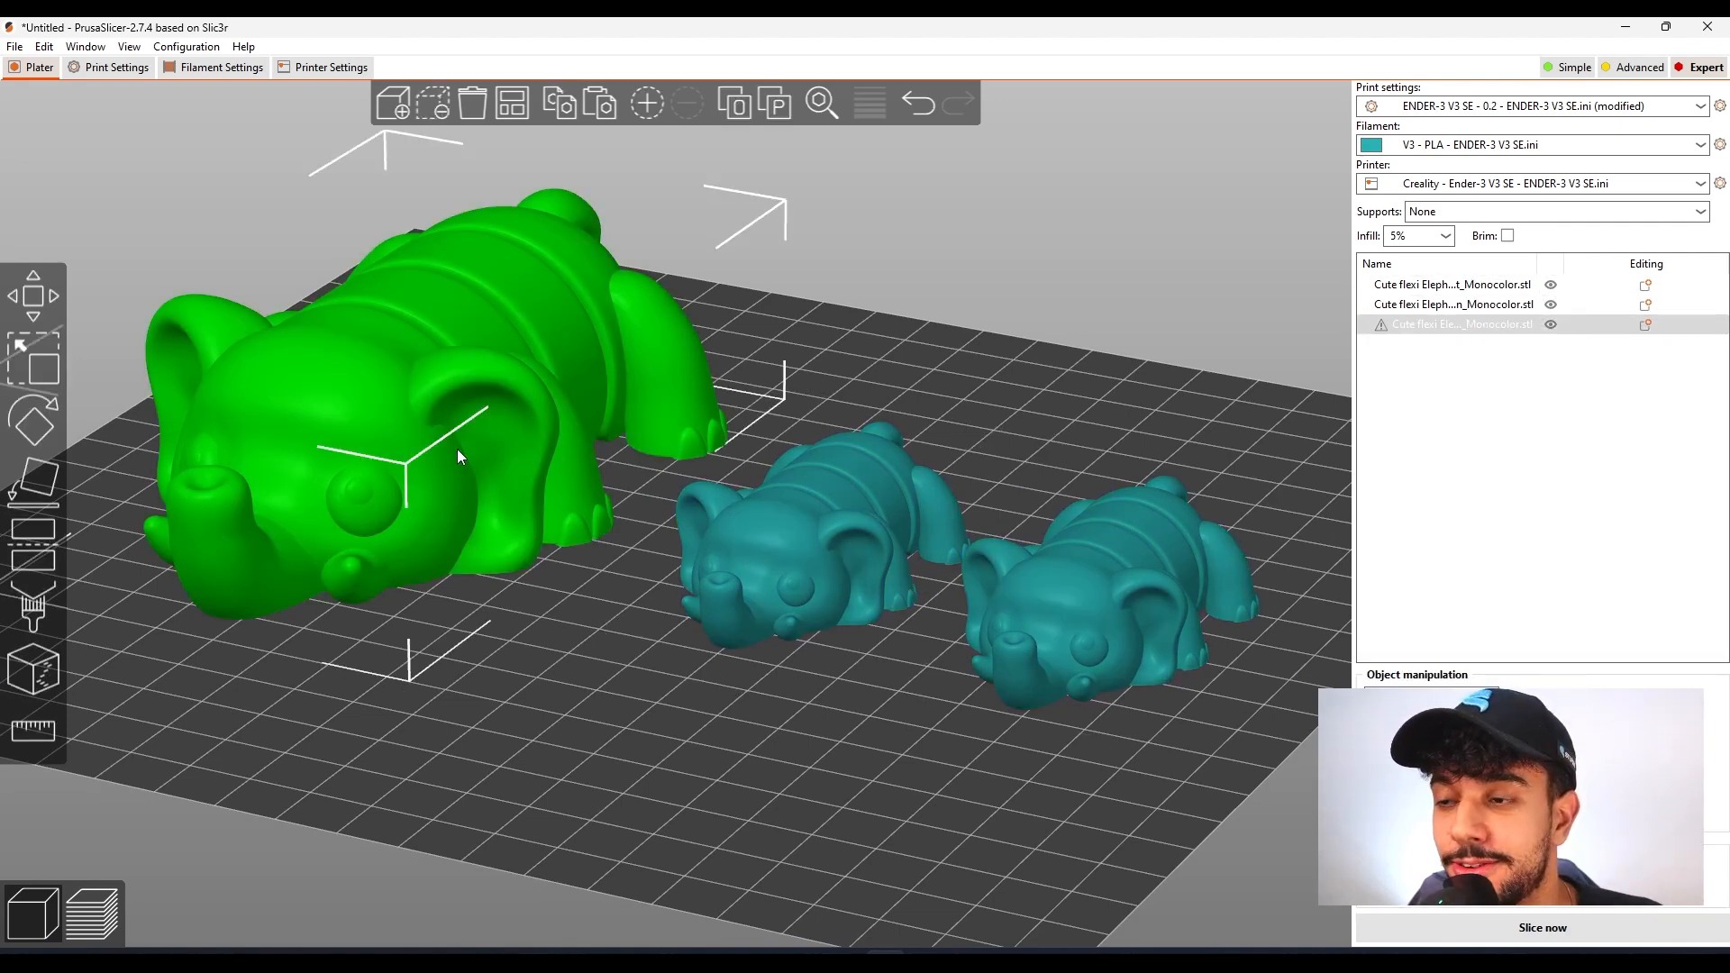
click(823, 544)
click(1084, 618)
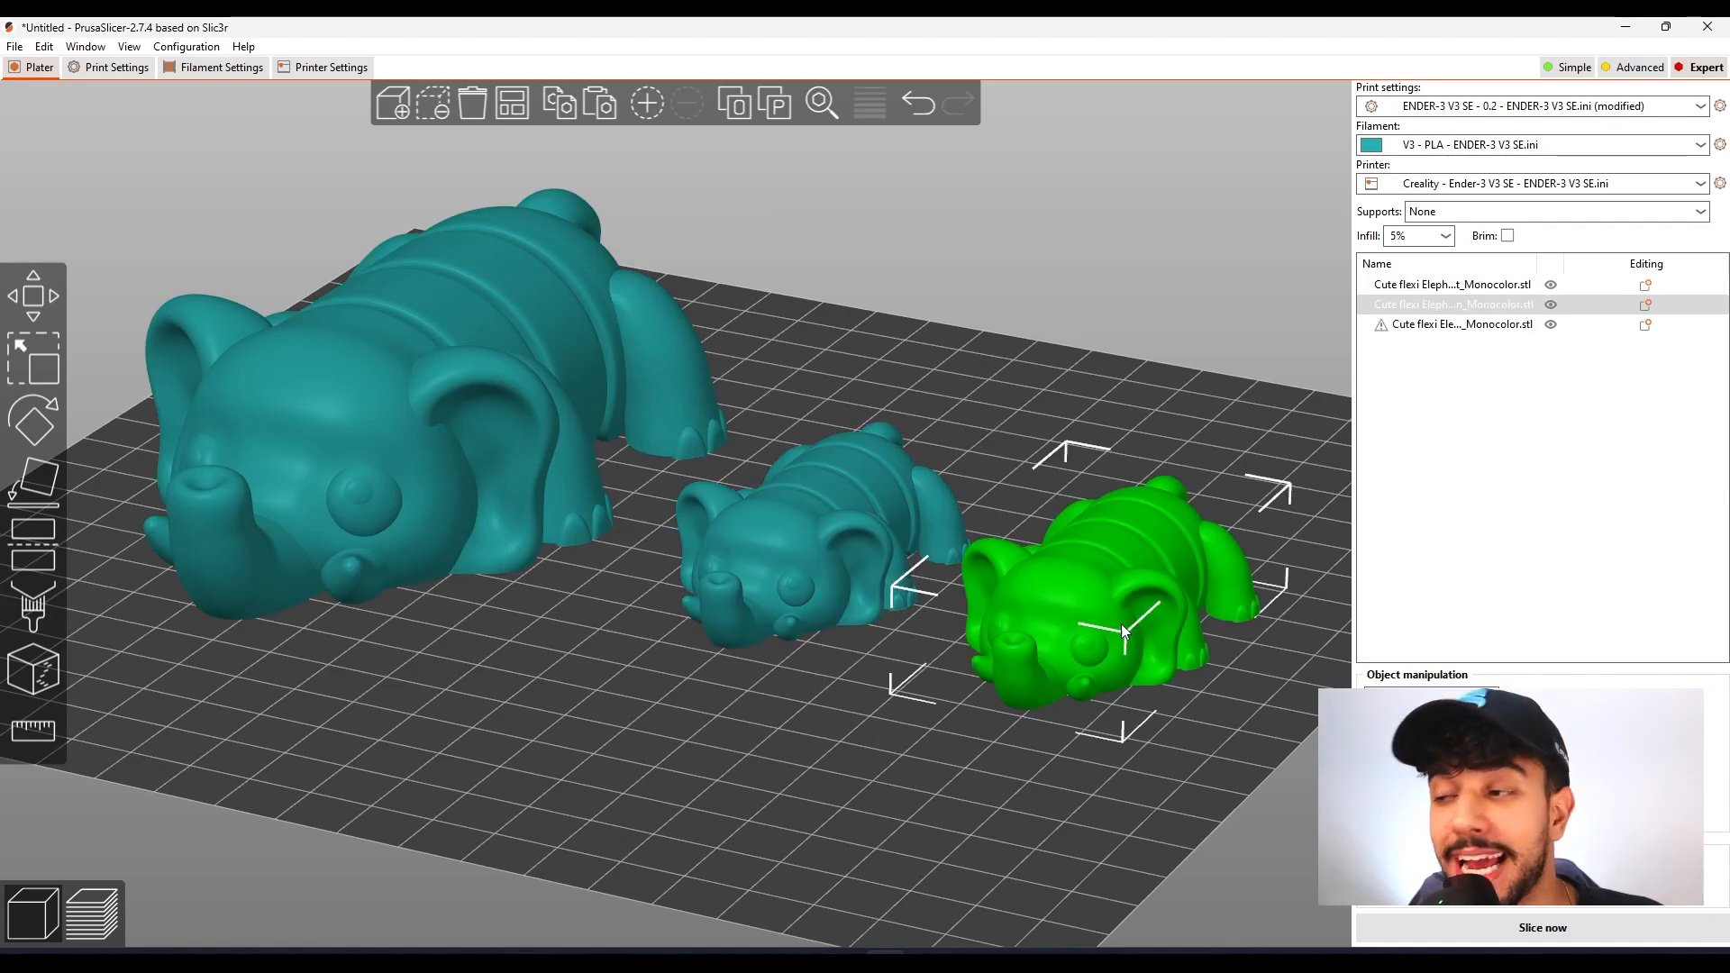
Examine the elephant models from the side, underneath and above, including the middle one's joints, and select the large elephant
drag(1100, 825, 878, 702)
click(793, 562)
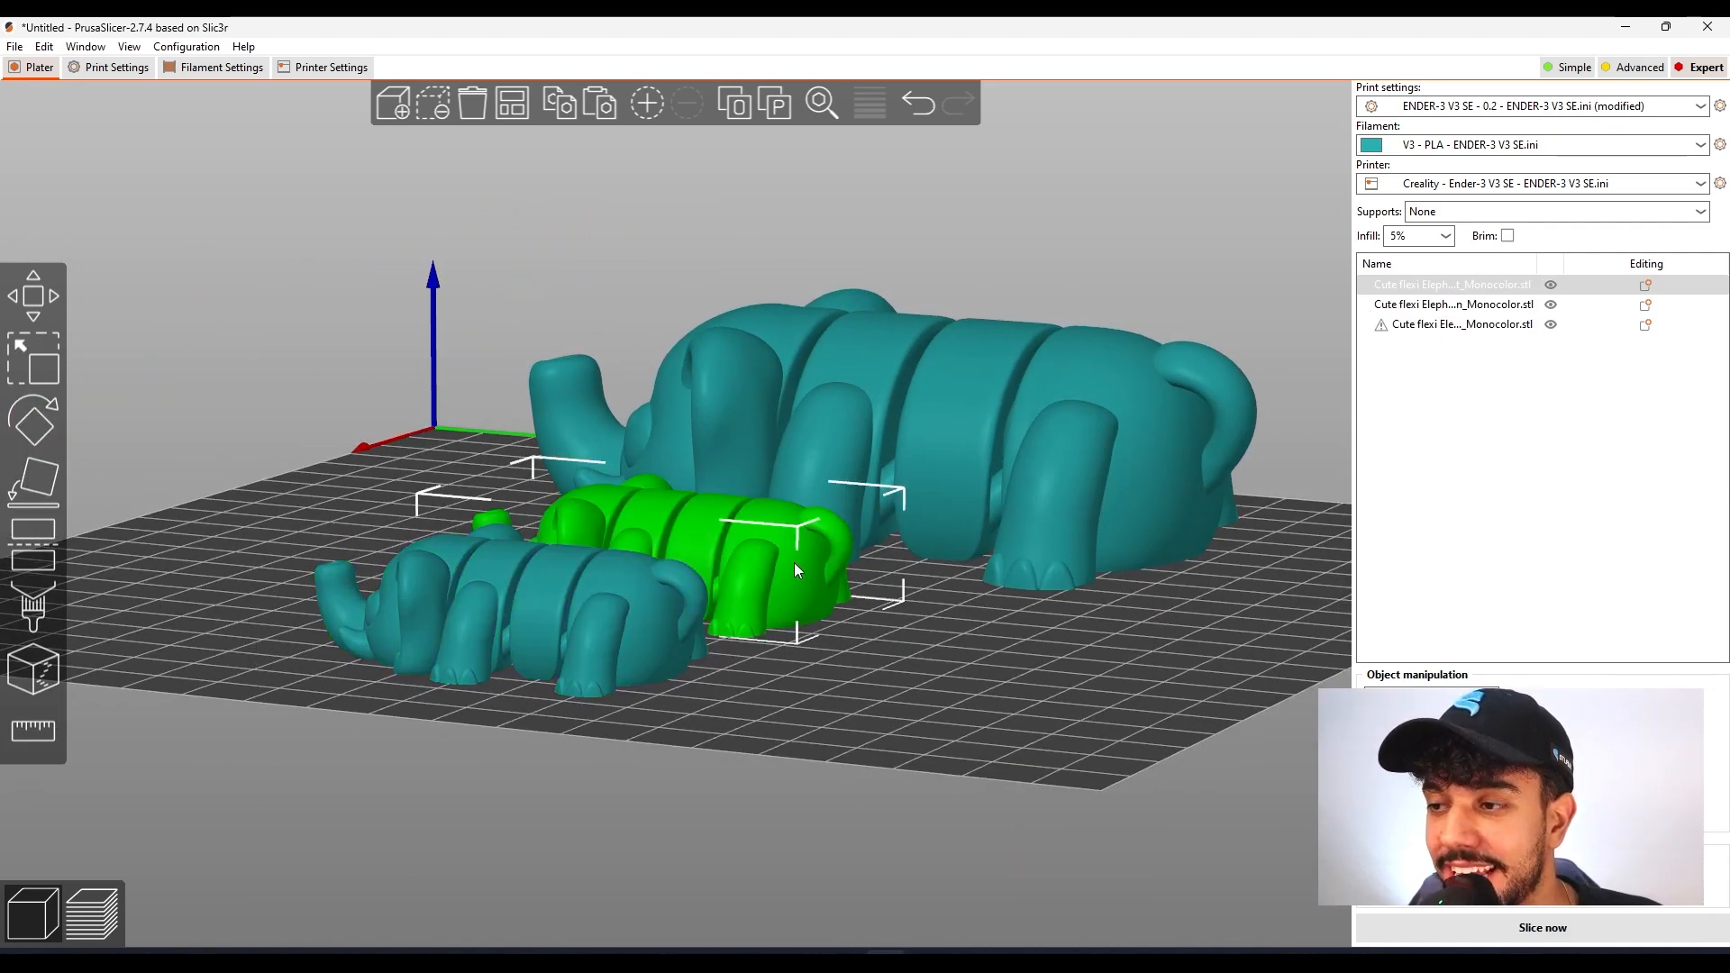
click(628, 645)
click(791, 582)
scroll(874, 793, up, 3)
drag(874, 793, 981, 799)
mouse_move(1072, 708)
mouse_down()
mouse_move(1148, 624)
mouse_move(1096, 699)
mouse_up()
scroll(1126, 683, down, 5)
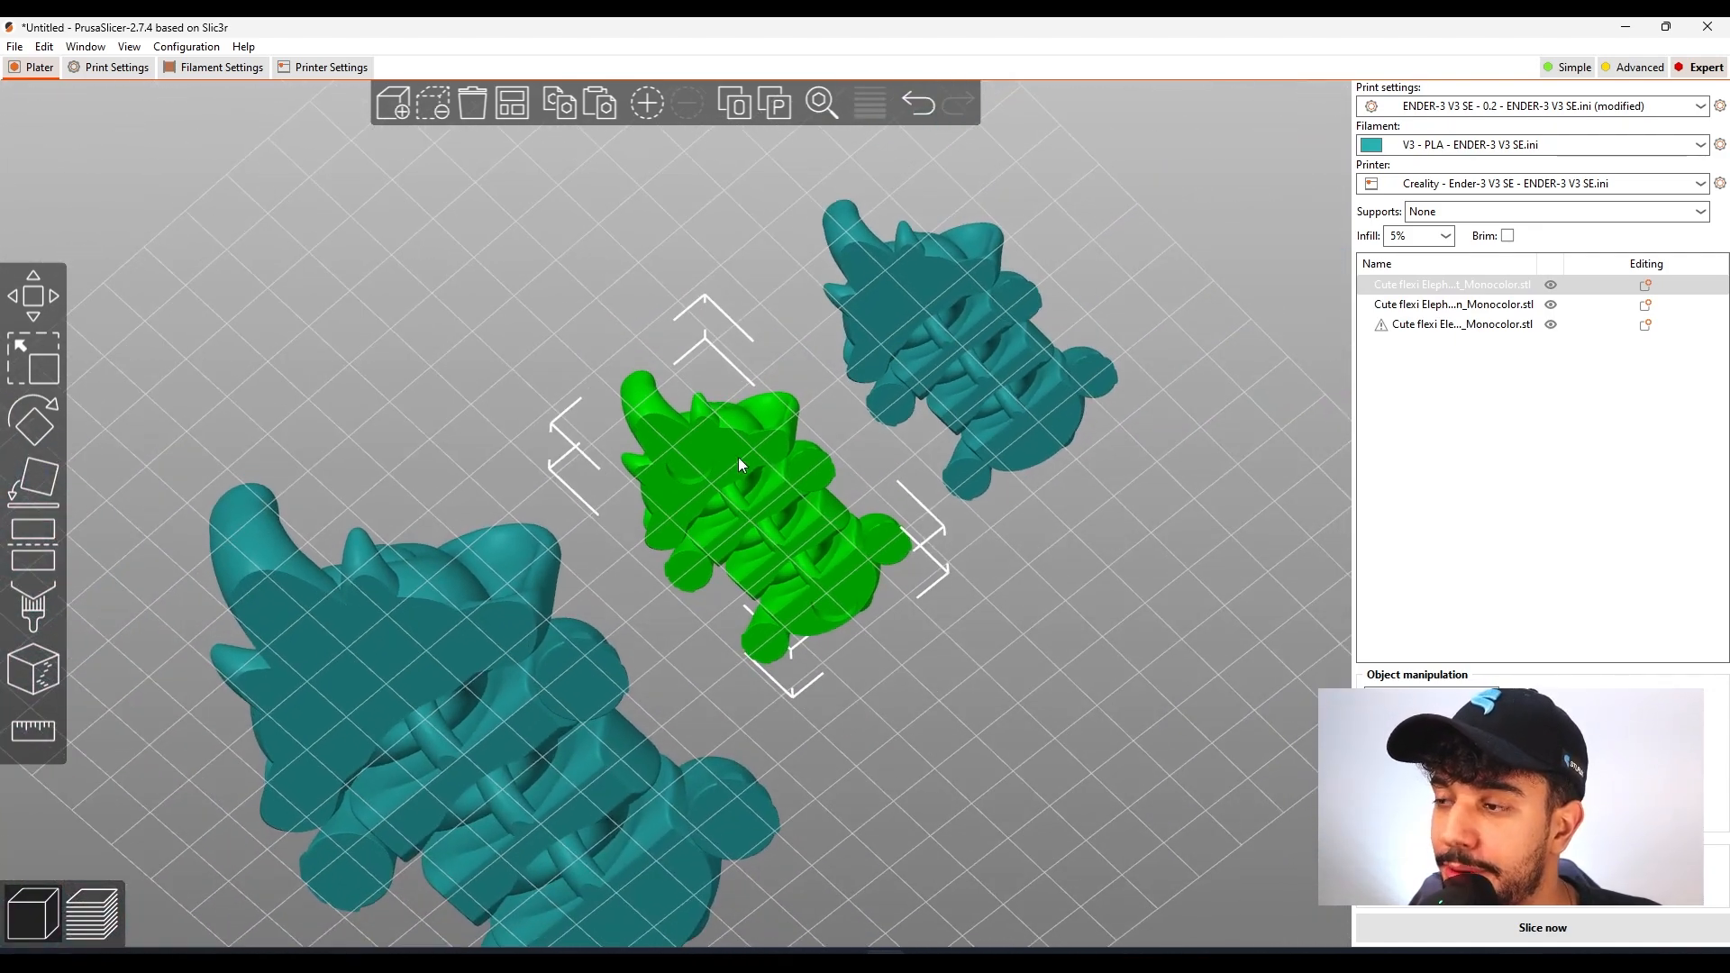
scroll(718, 446, up, 5)
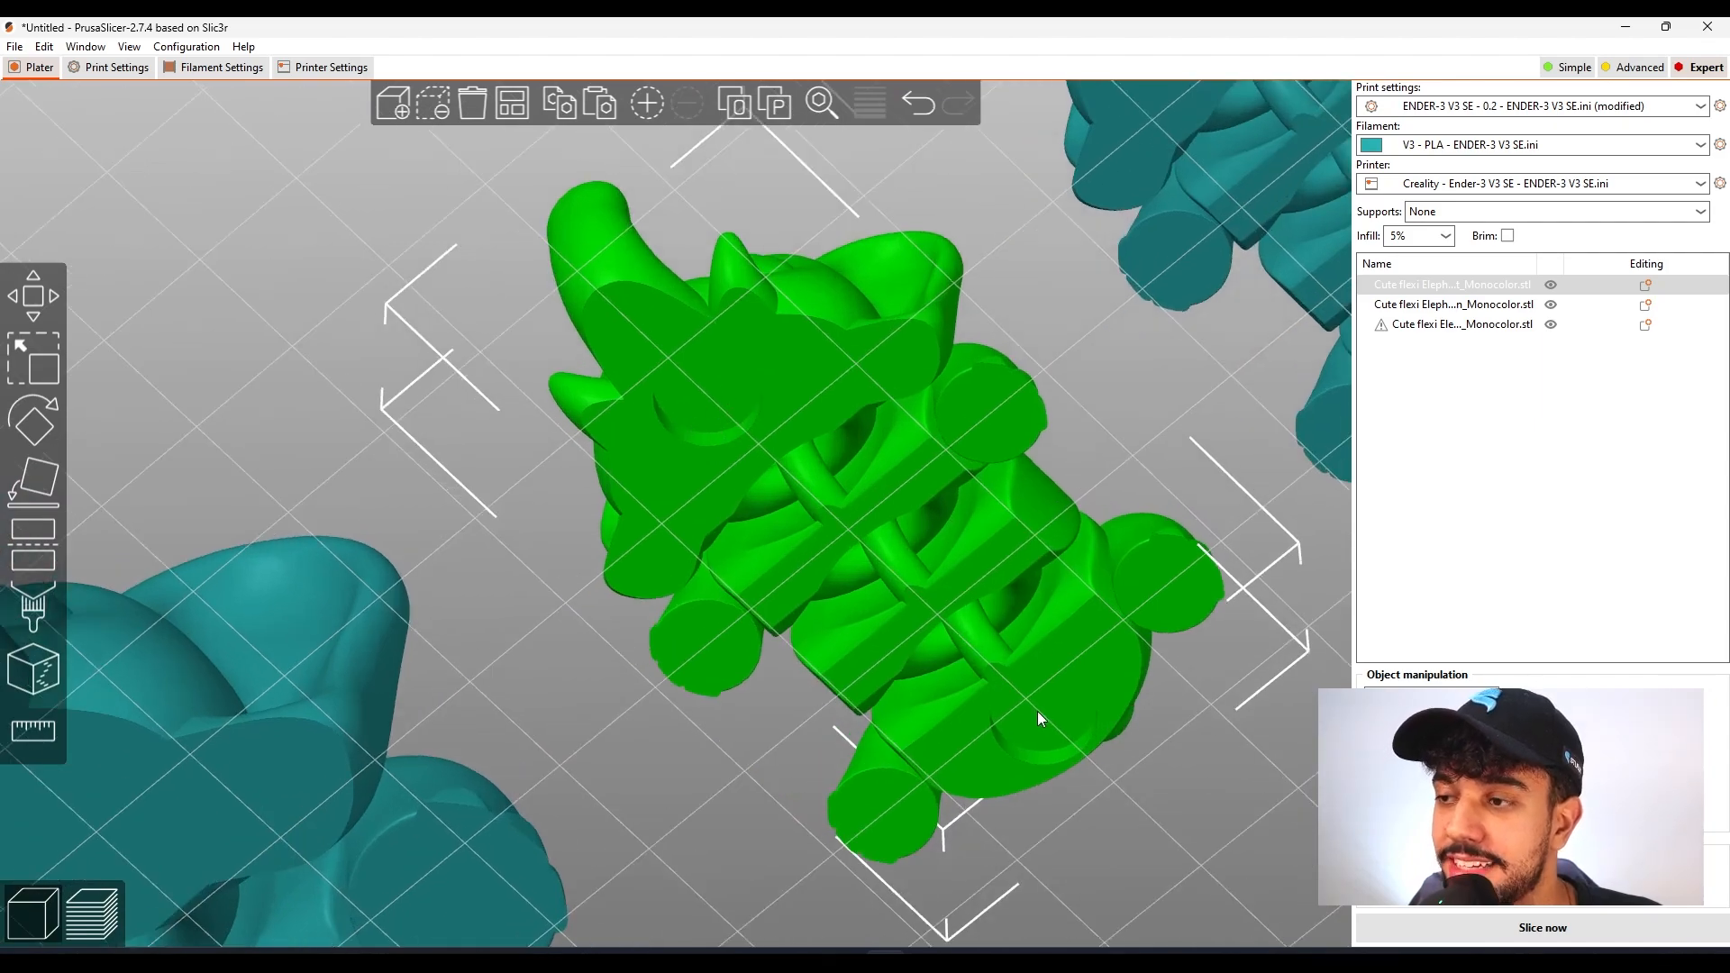
scroll(1040, 718, down, 5)
drag(1040, 711, 1130, 727)
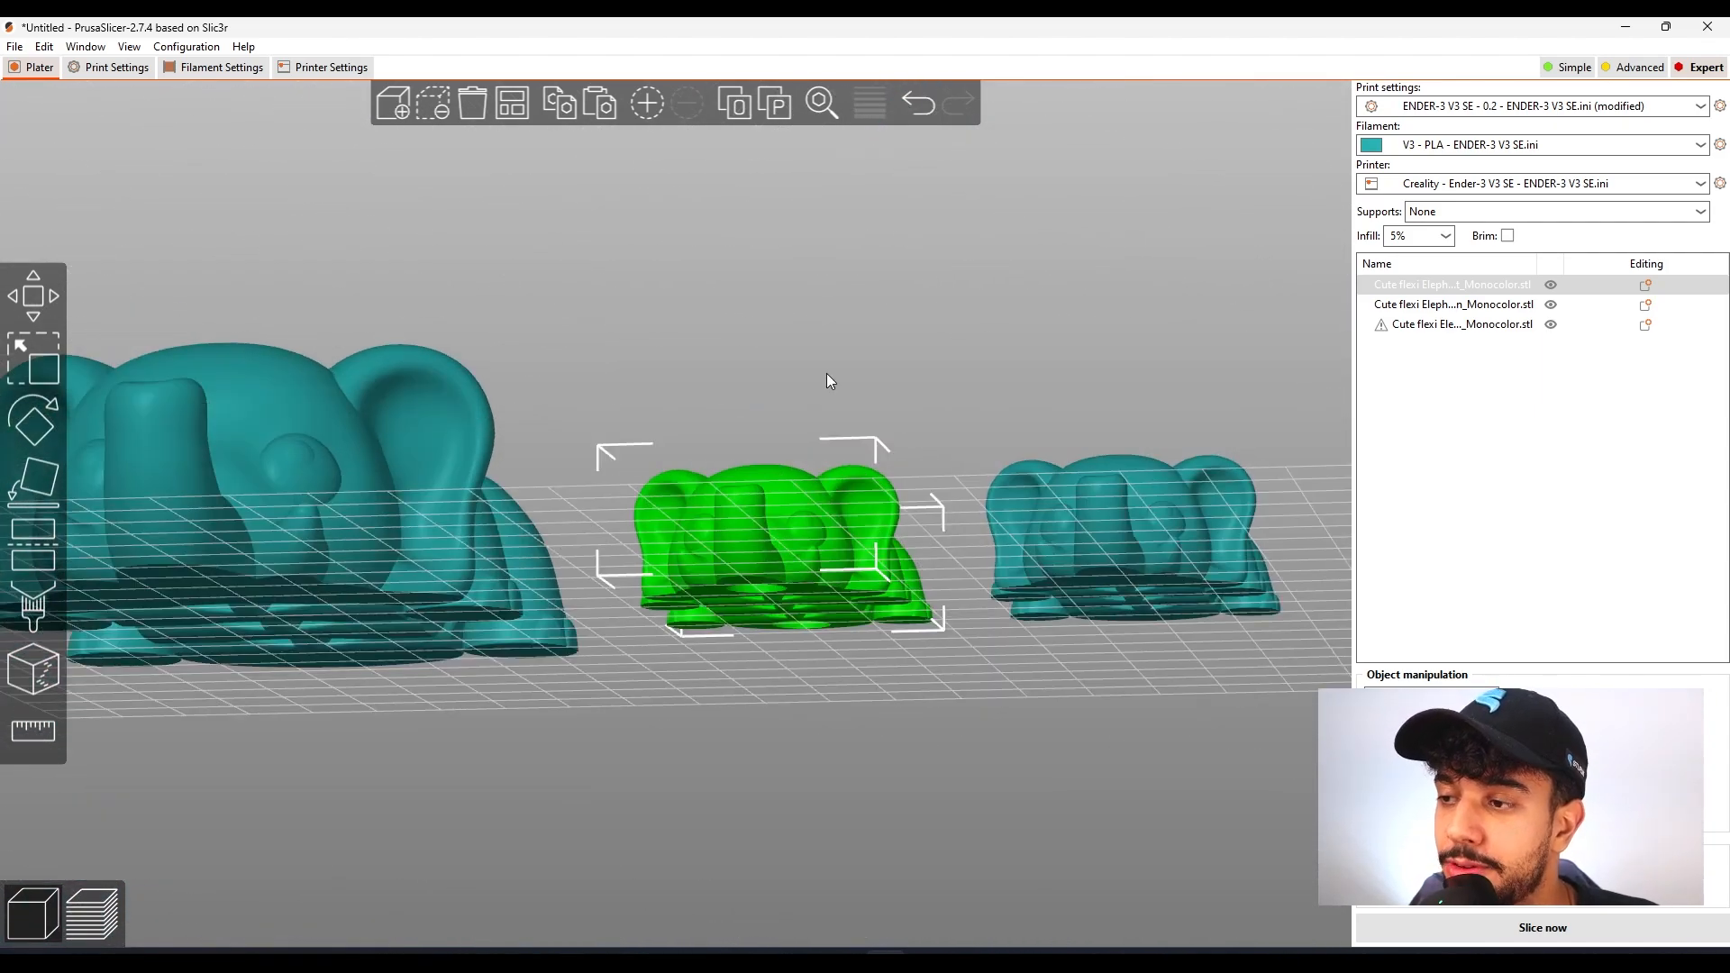
drag(933, 522, 785, 757)
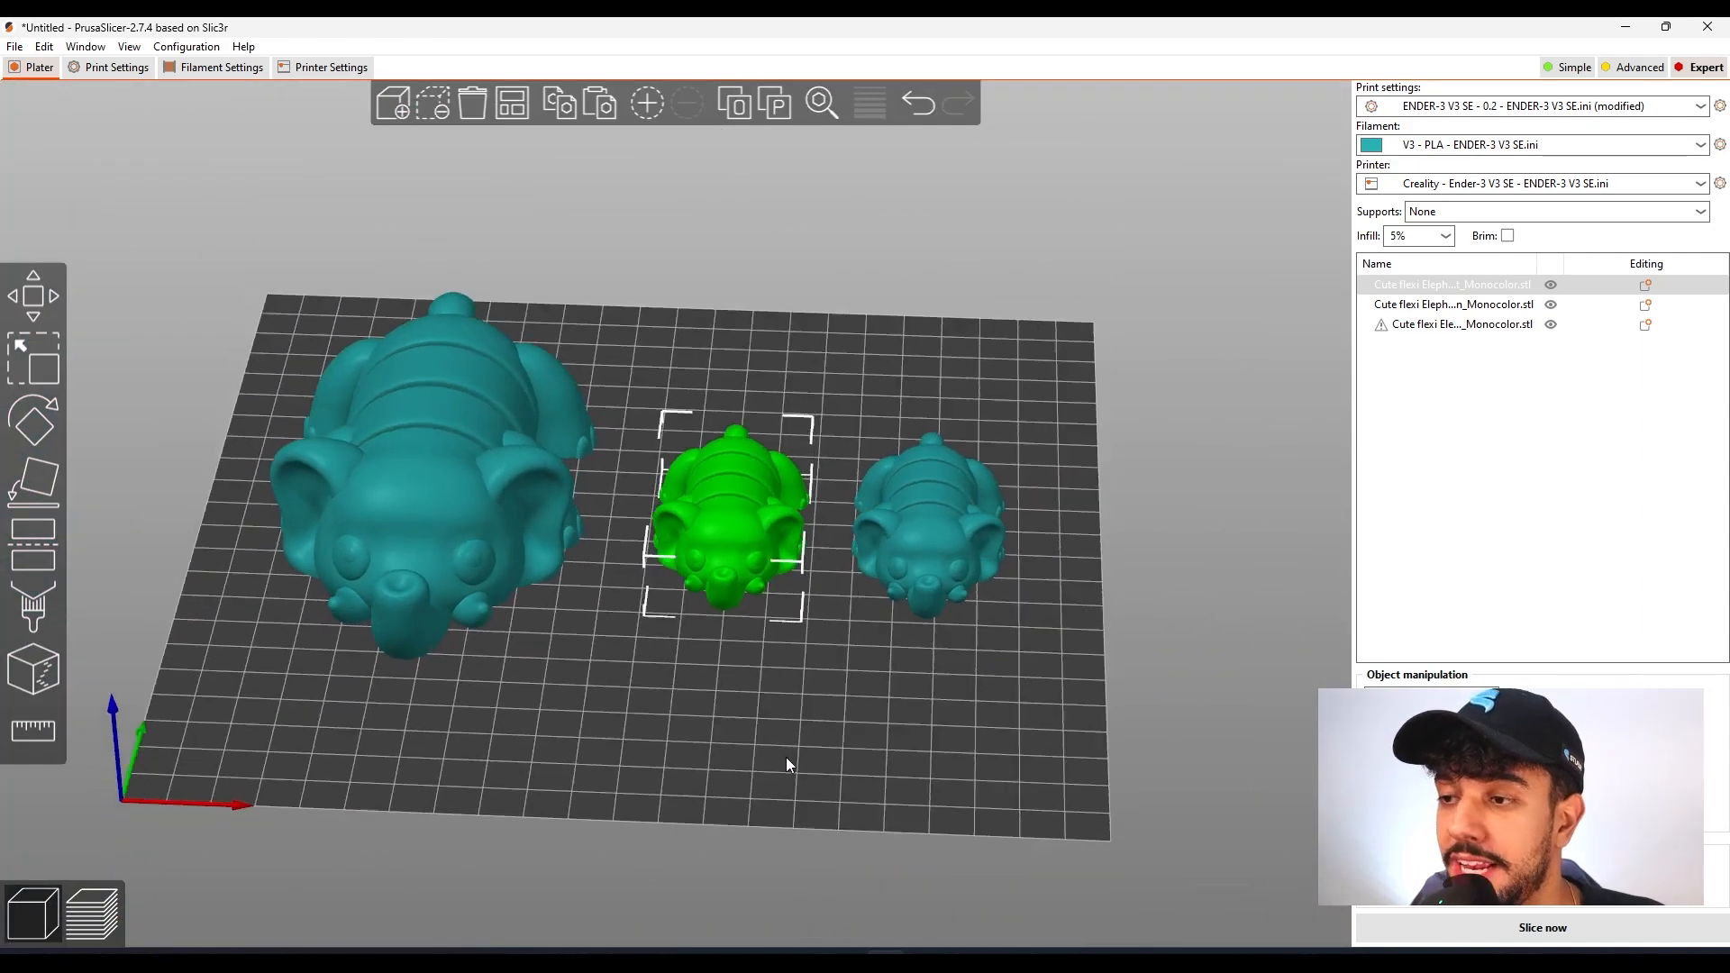
click(534, 536)
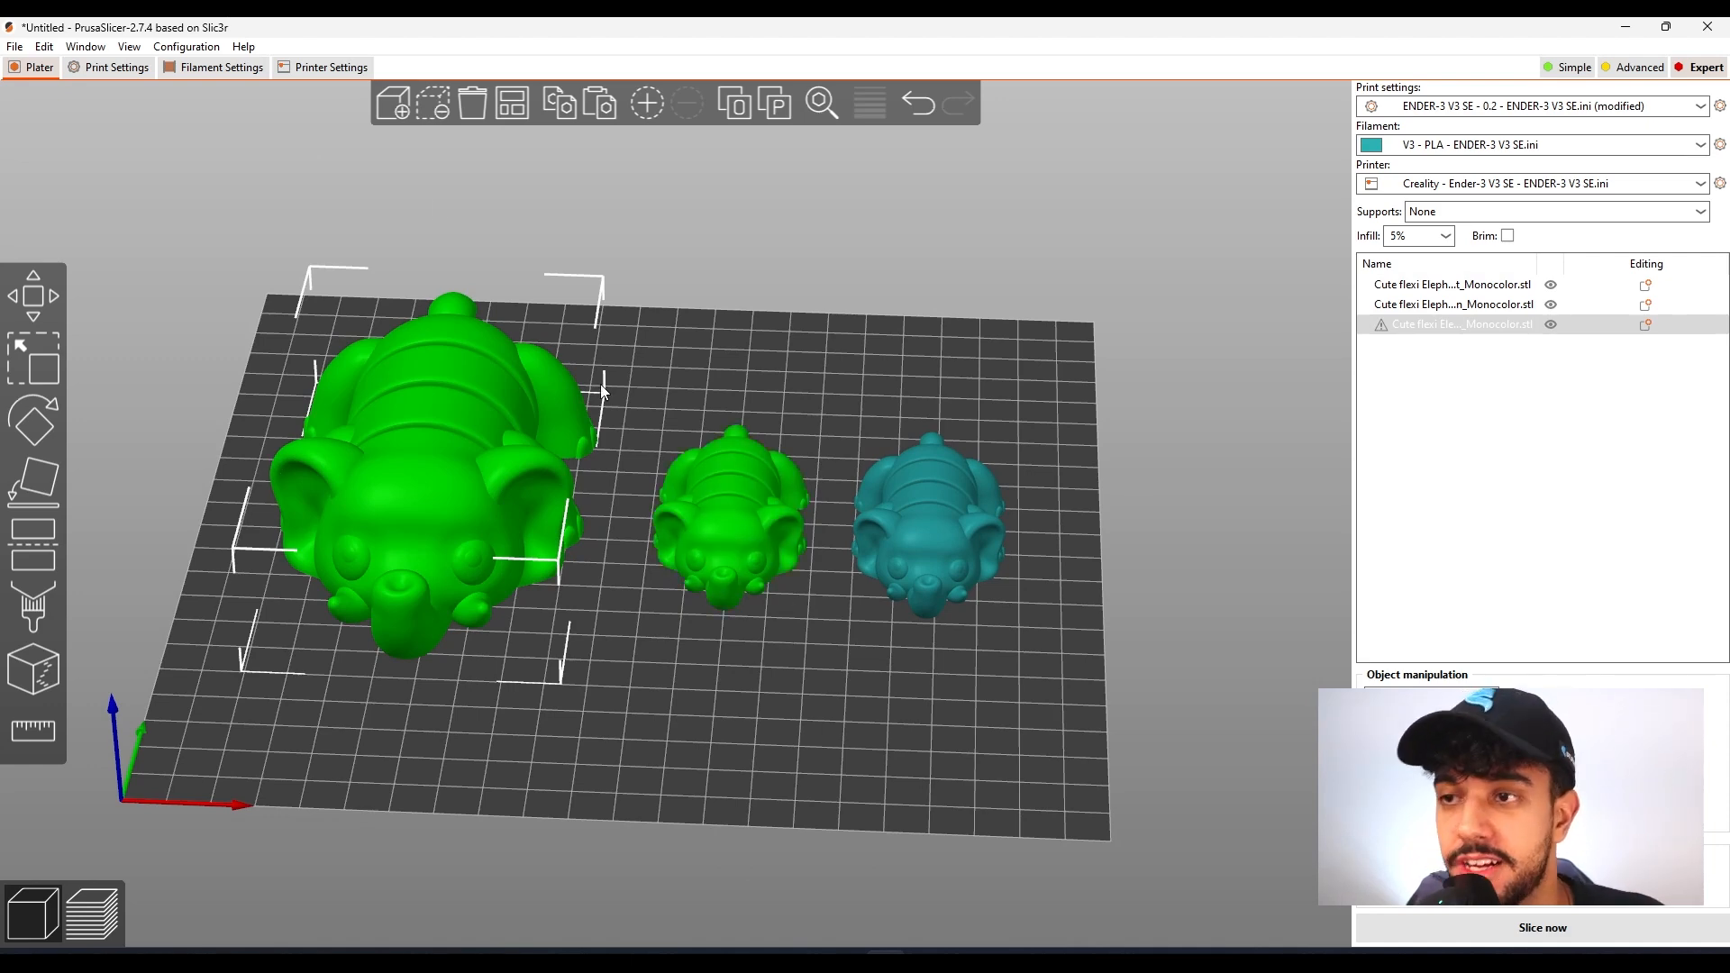
Set both the layer height and the first layer height to 0.16 mm in the print settings
click(116, 68)
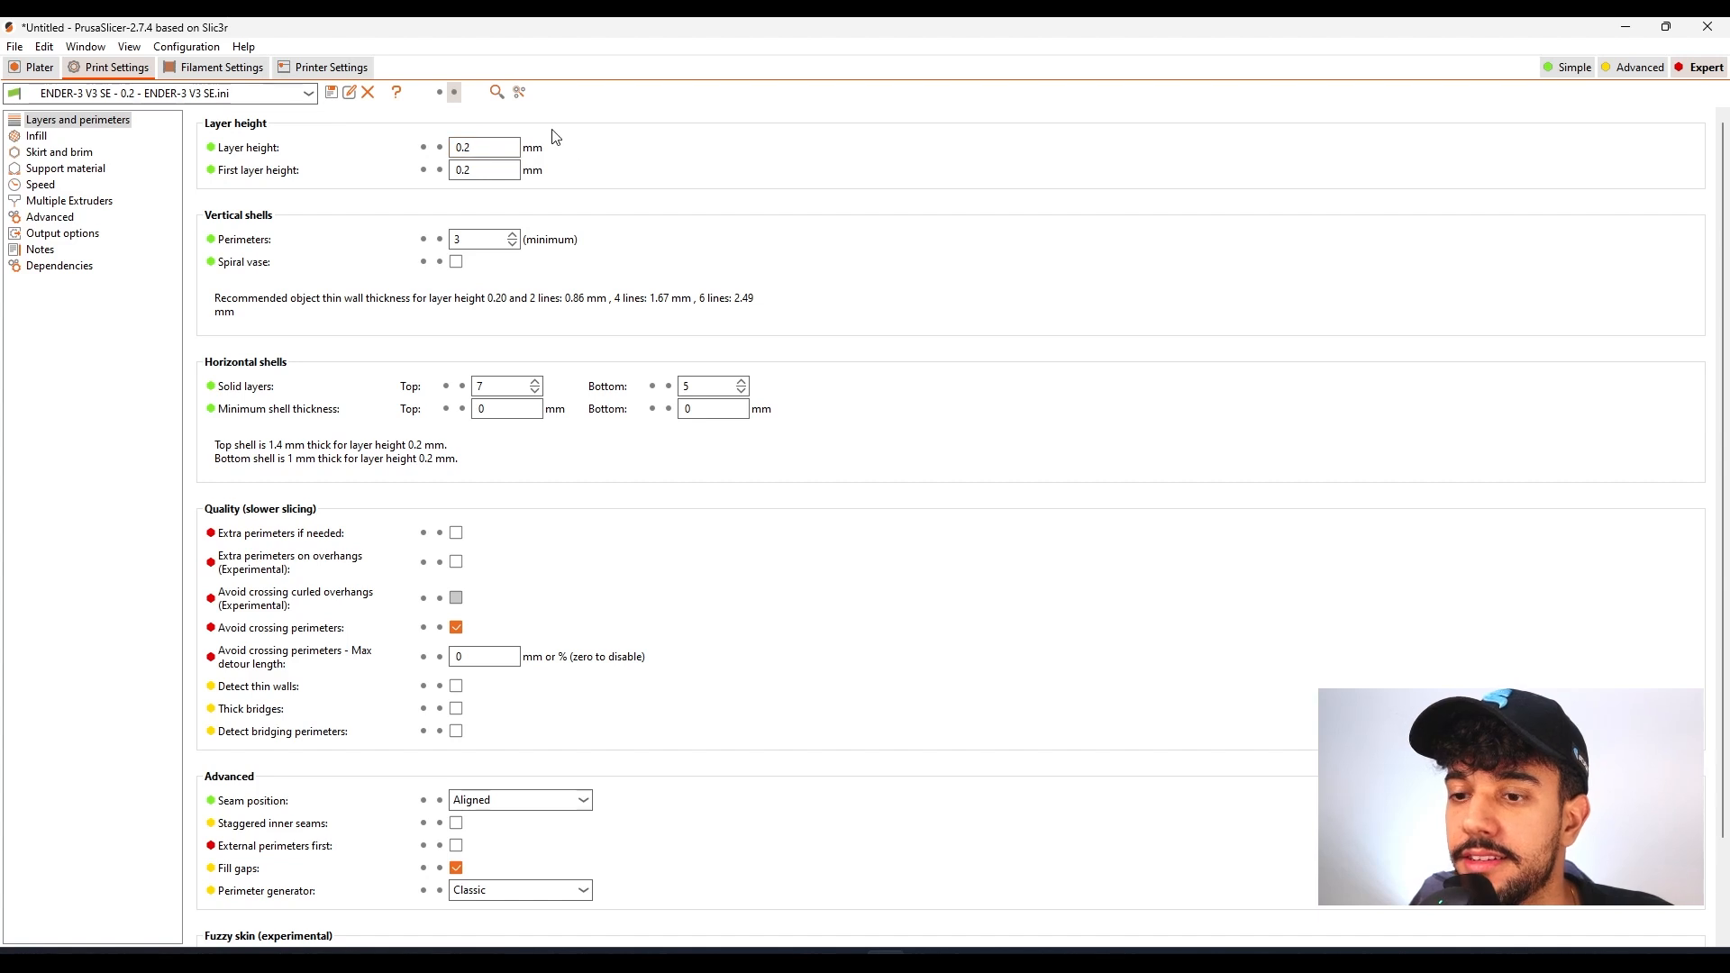
click(478, 173)
key(BackSpace)
text(16)
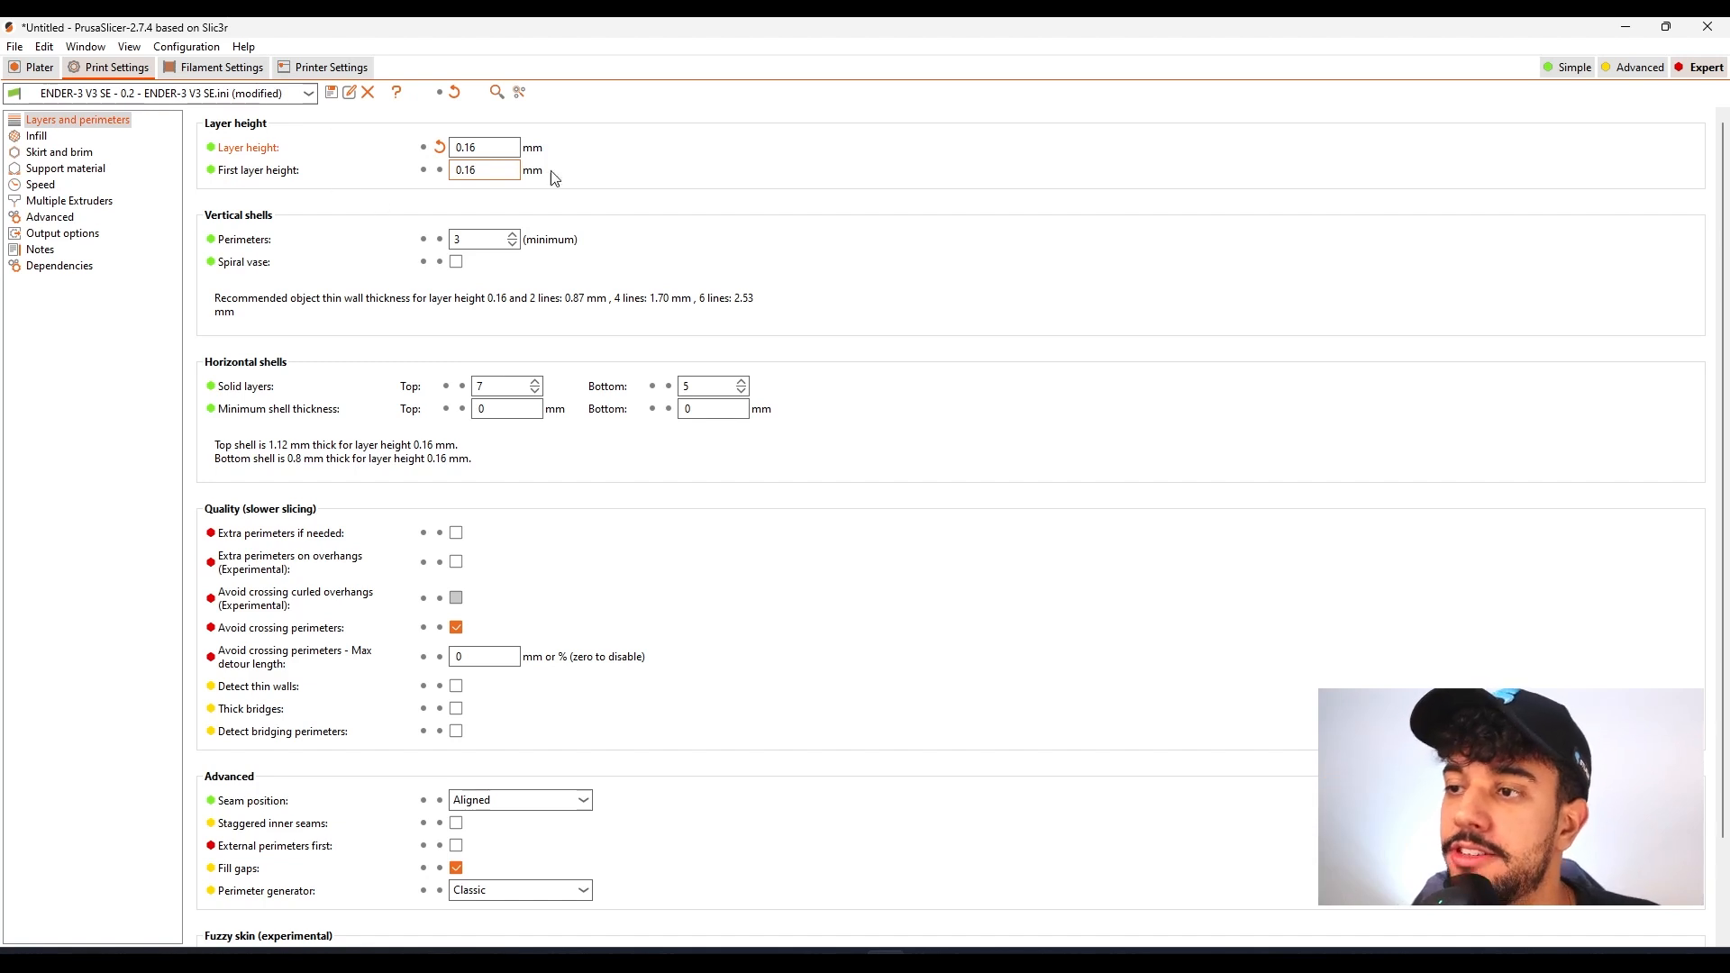
mouse_move(510, 184)
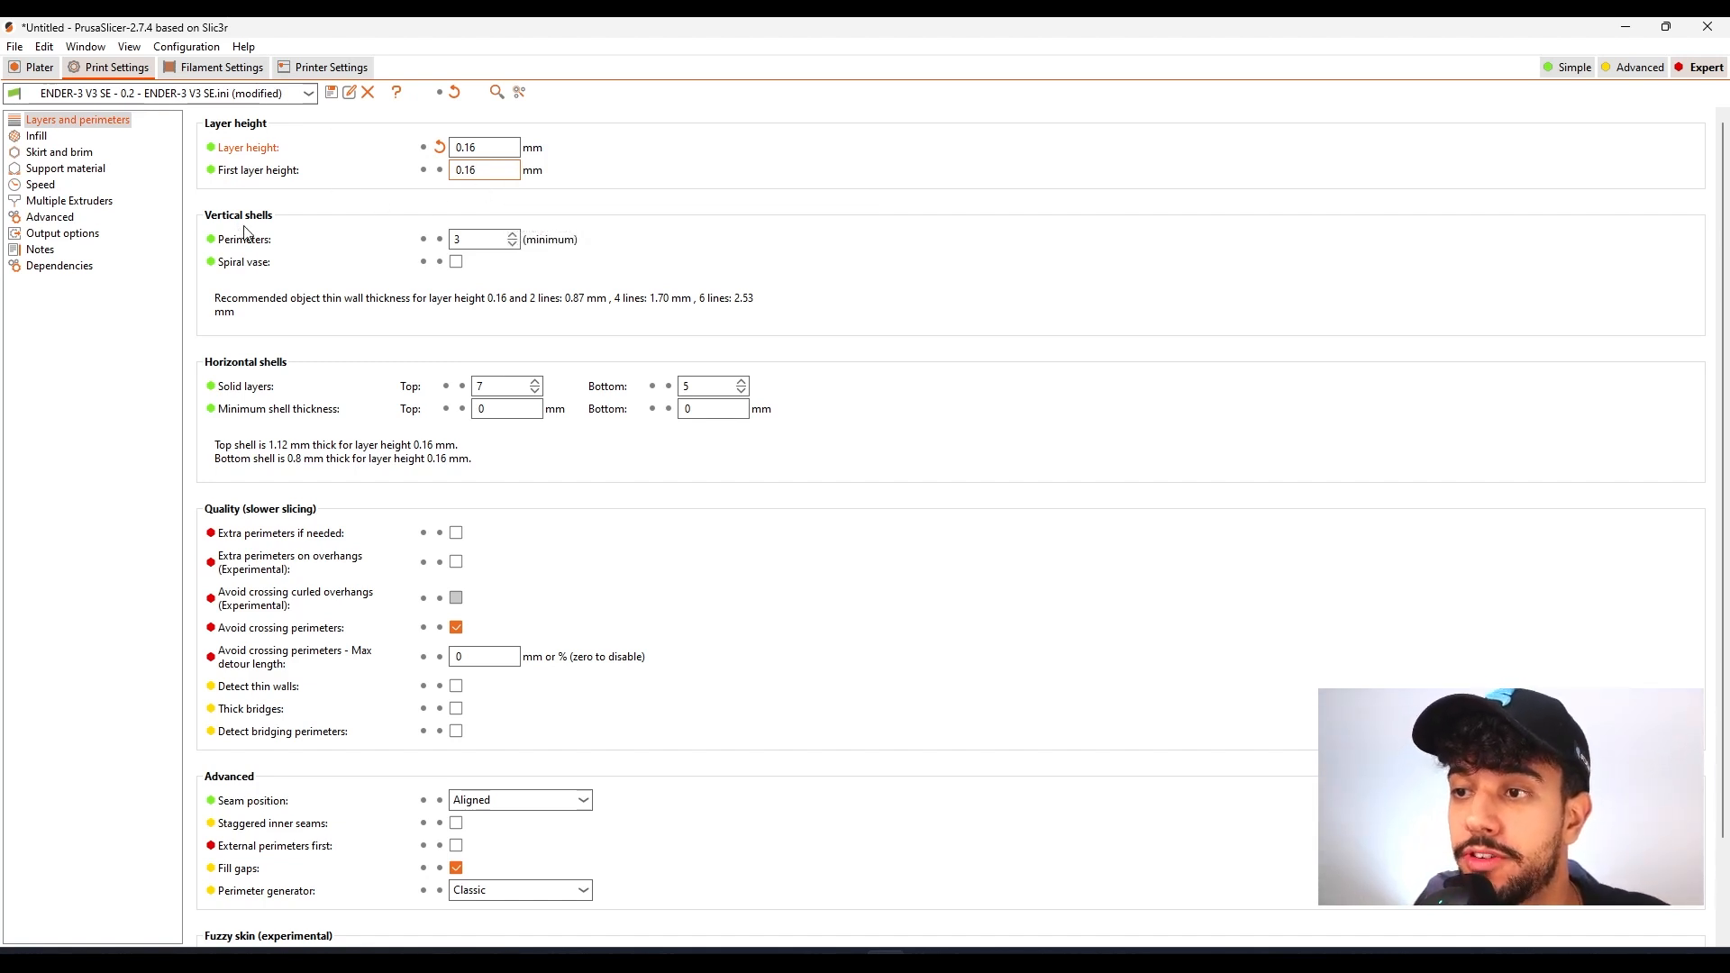
mouse_move(489, 254)
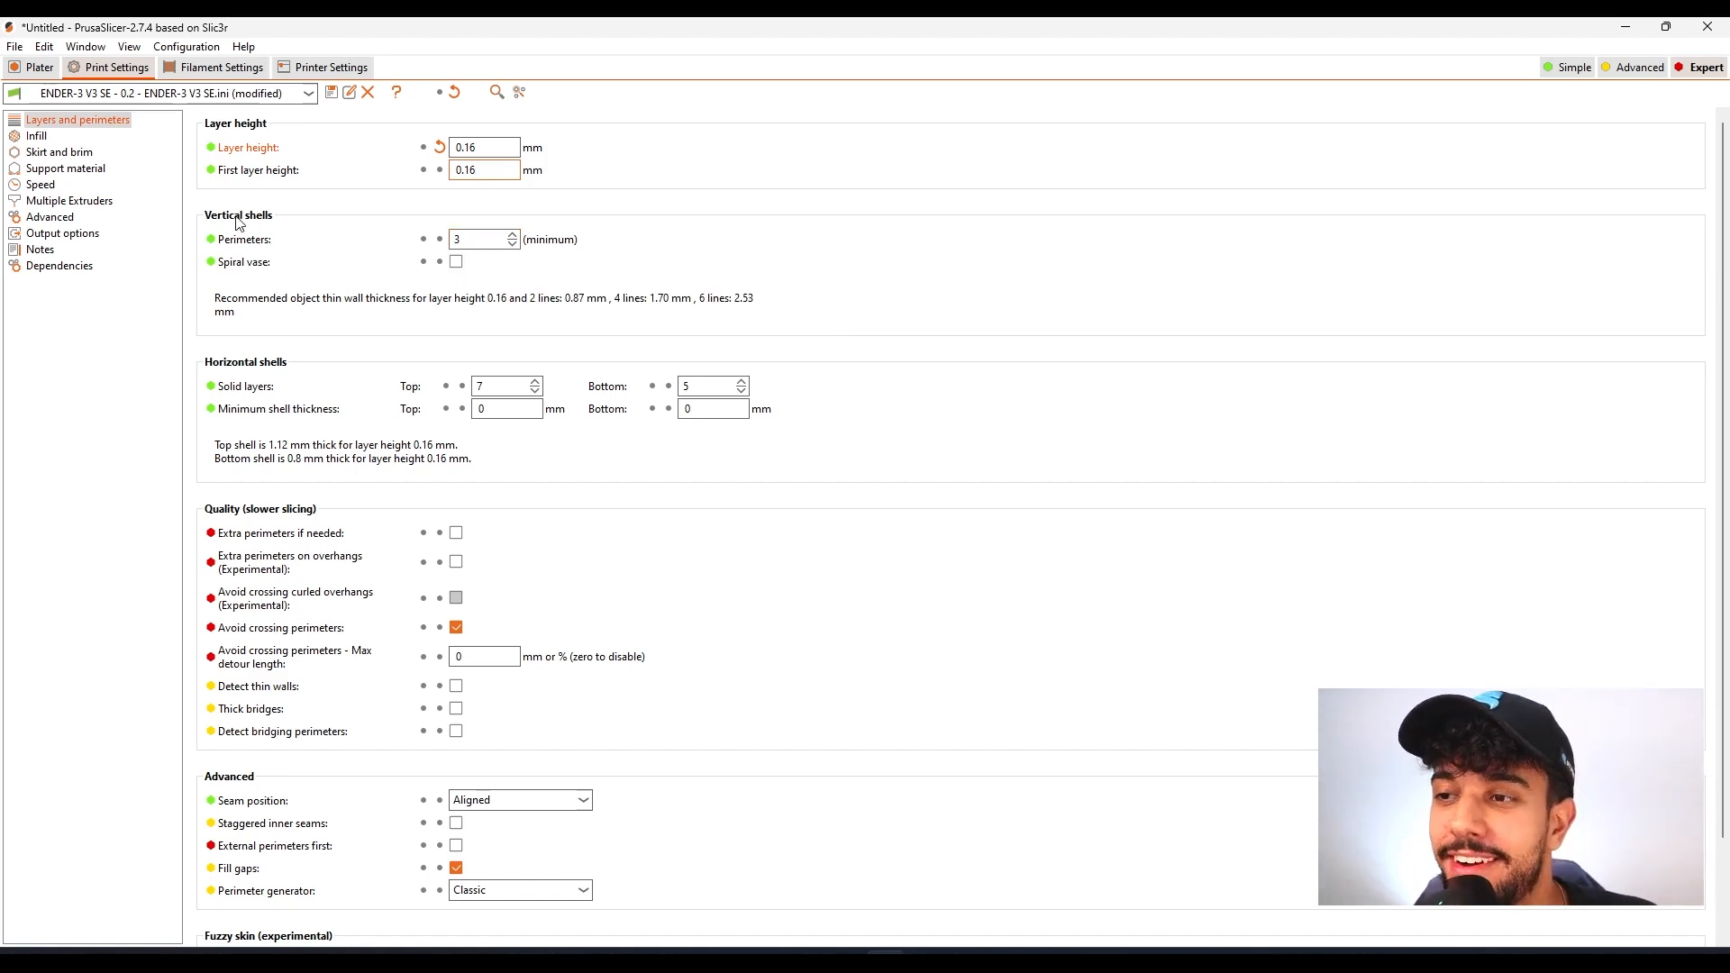
Set the infill density to 10% and open the skirt and brim settings
click(37, 138)
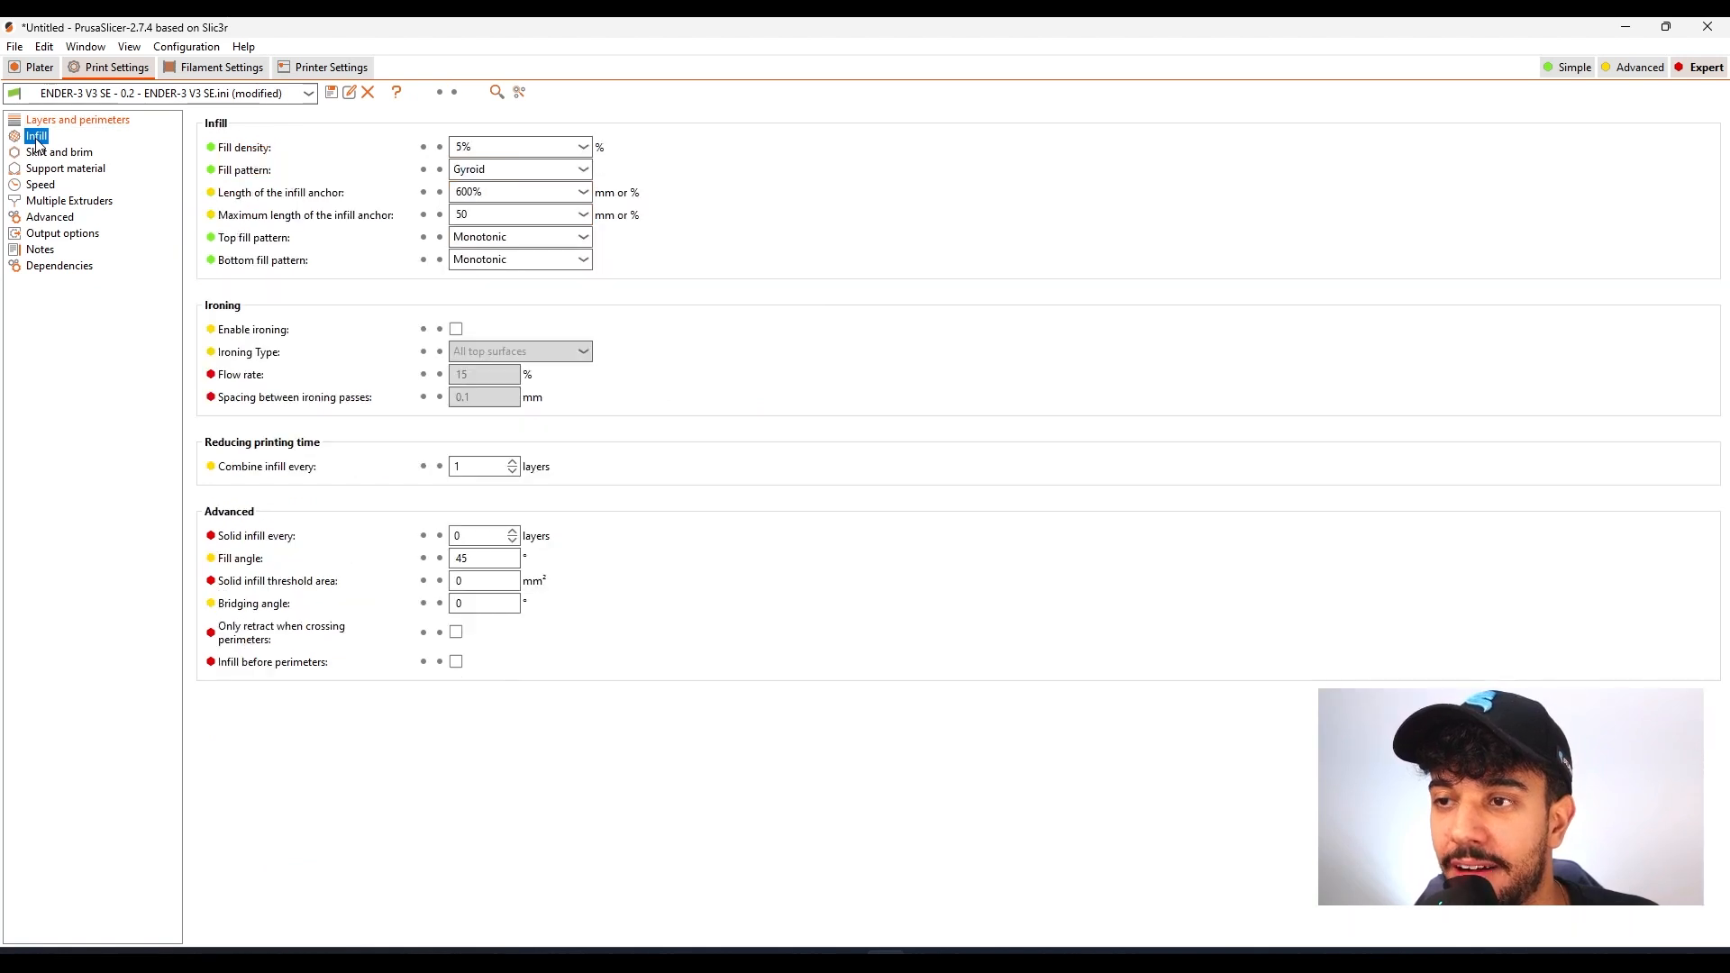
click(461, 146)
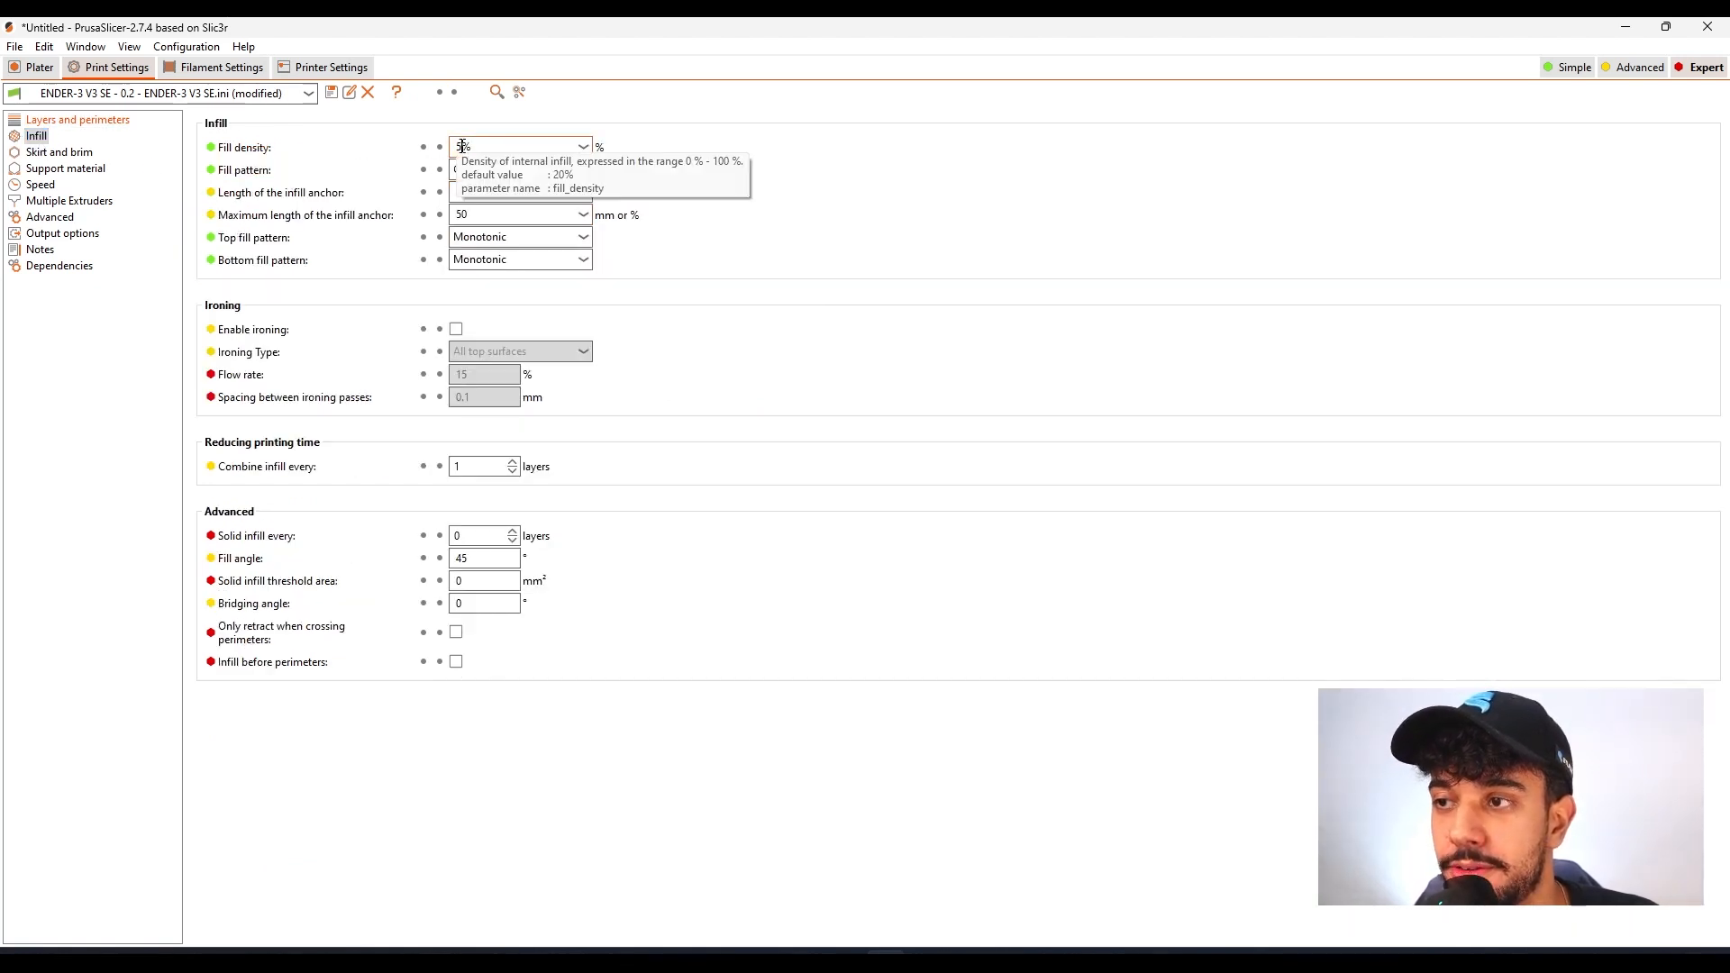
key(BackSpace)
text(10)
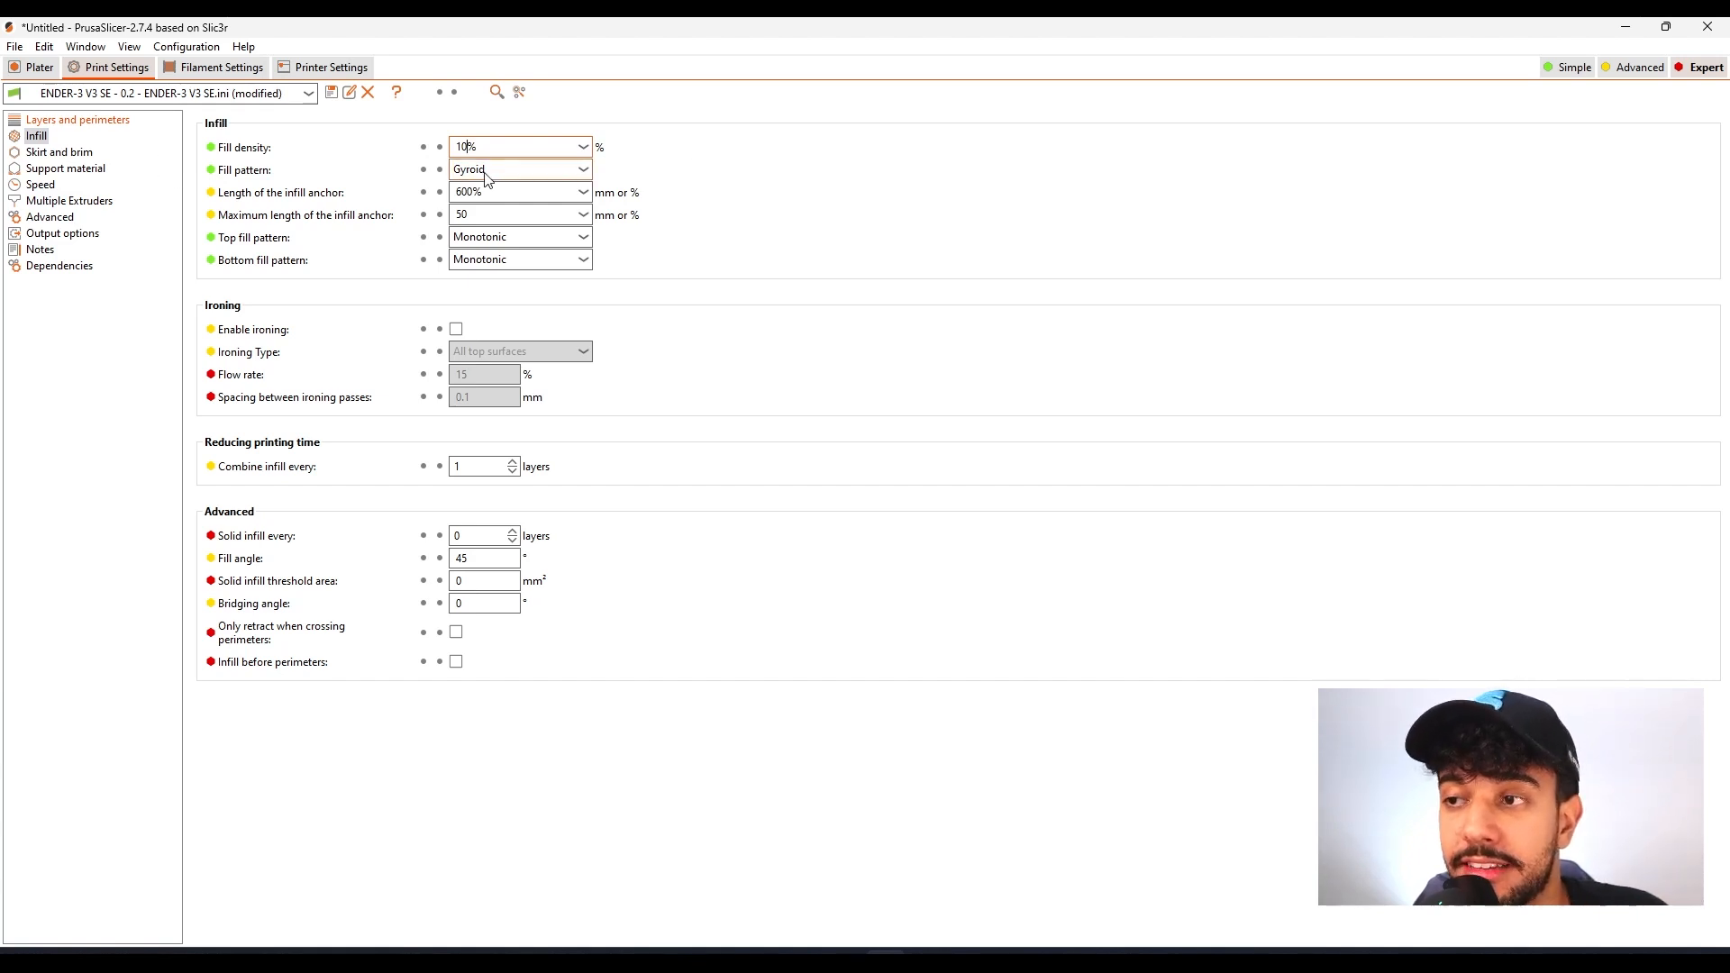
click(68, 153)
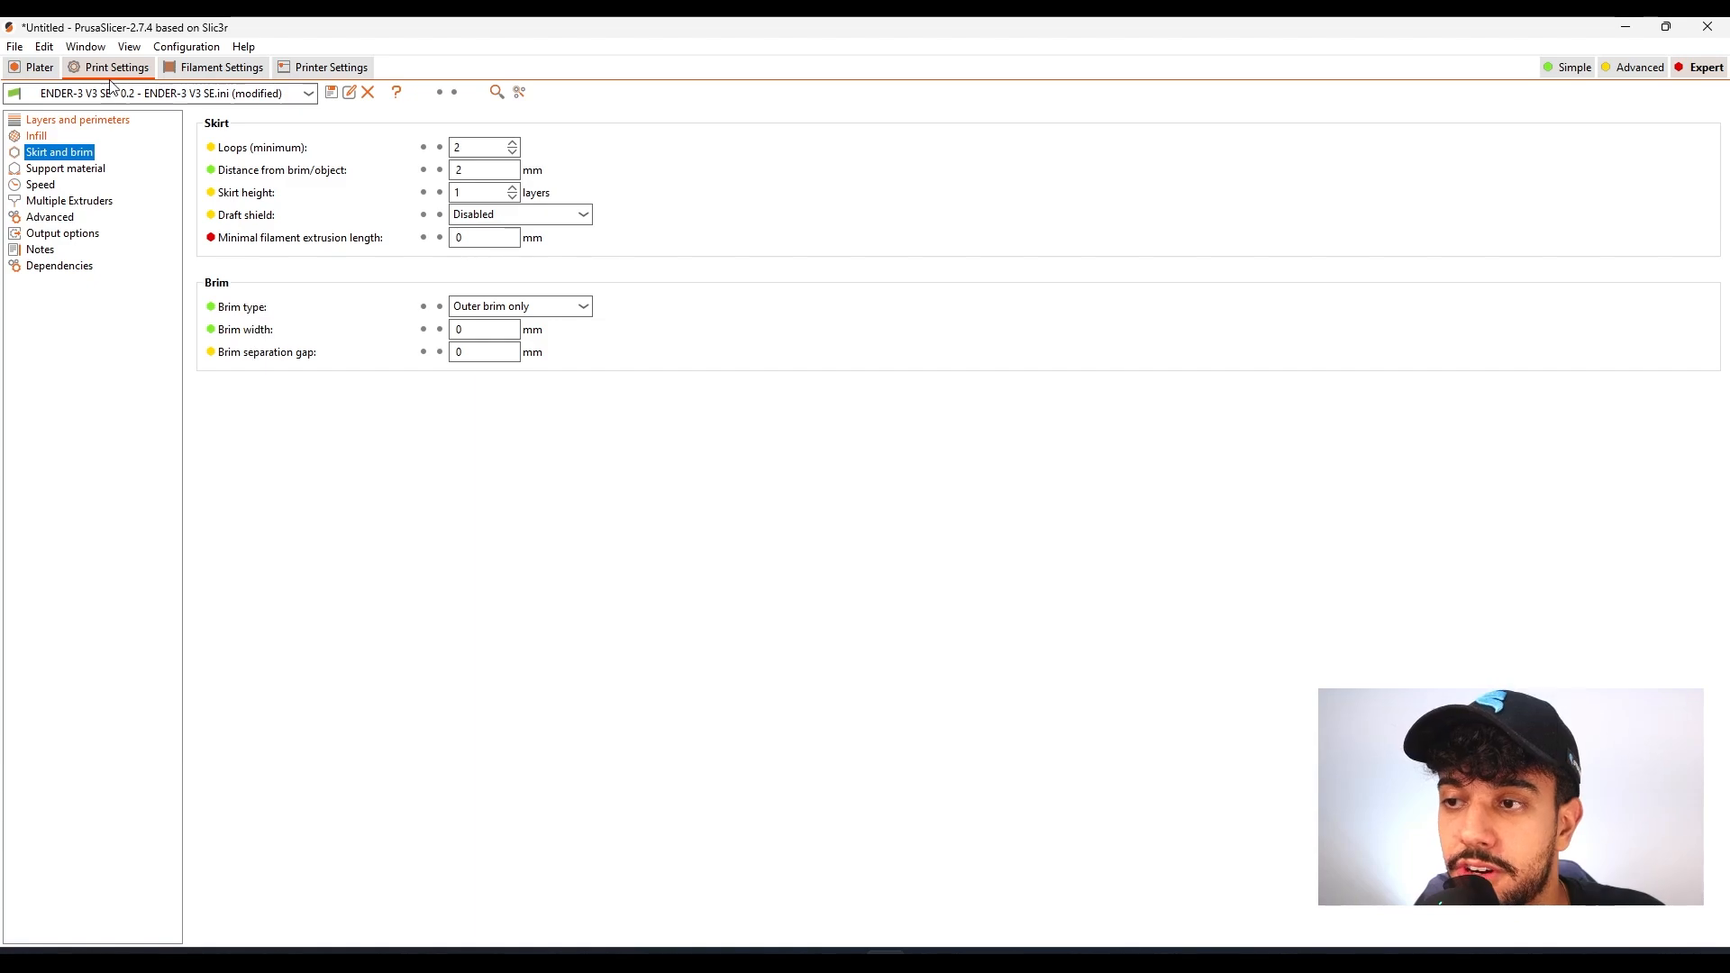
Return to the plate and examine the flat undersides and joints of the large and middle elephants up close
click(36, 68)
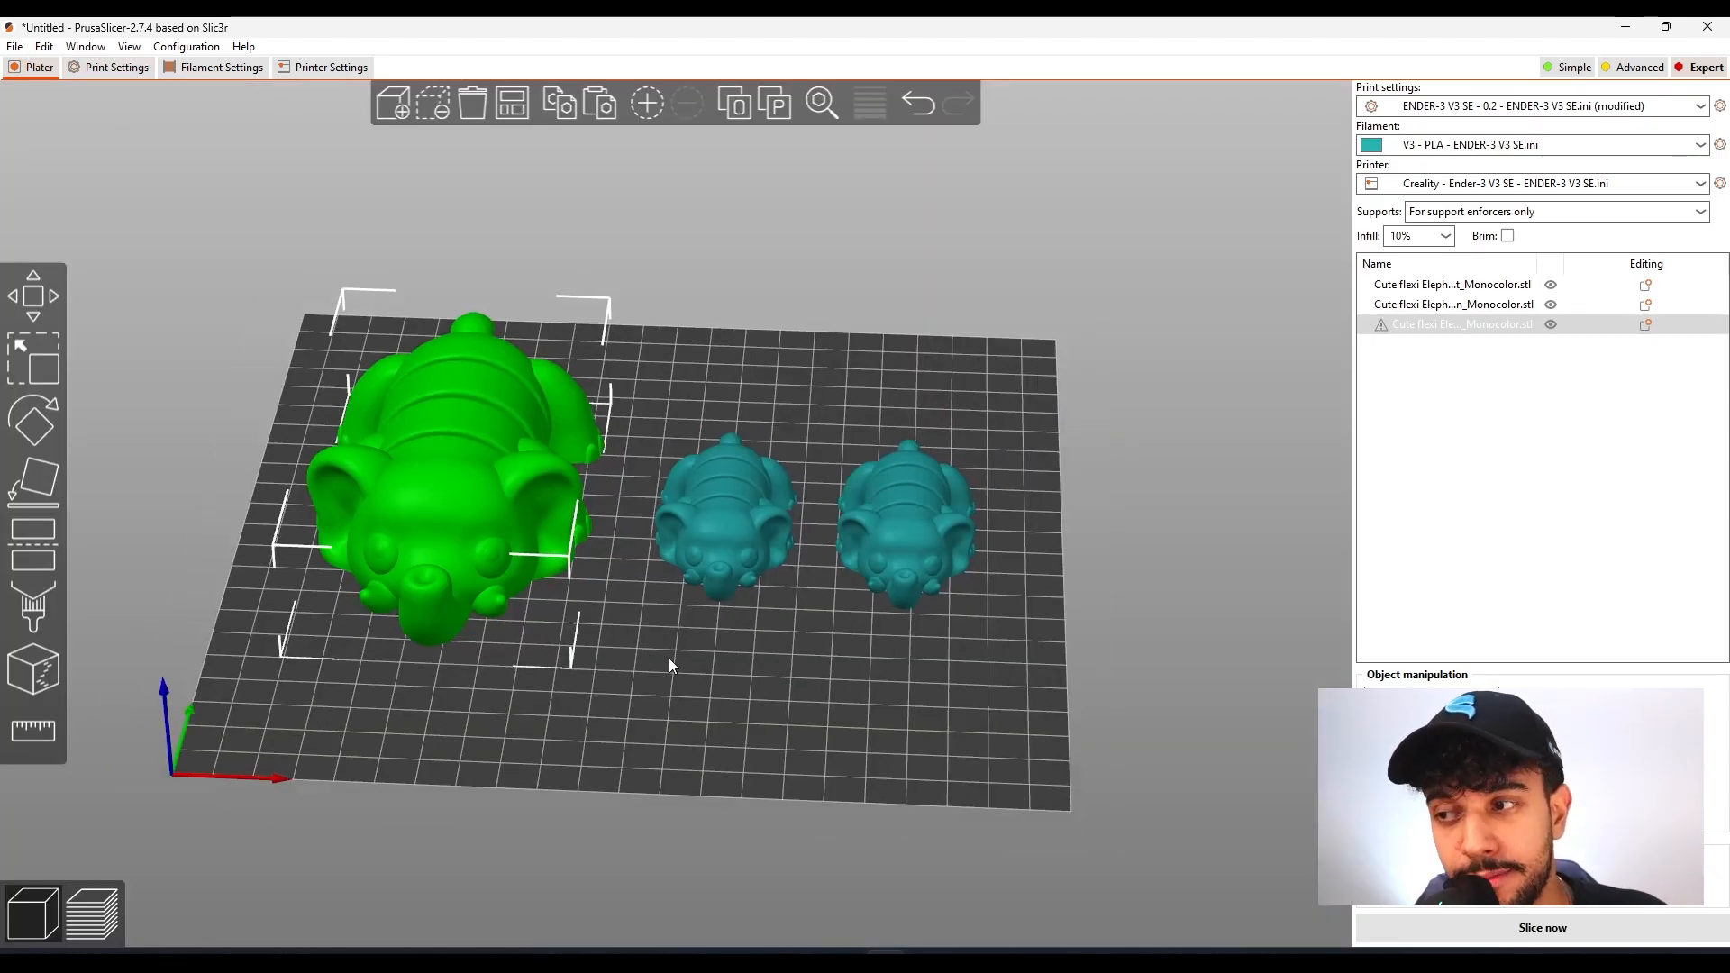
scroll(689, 676, up, 3)
drag(716, 705, 746, 598)
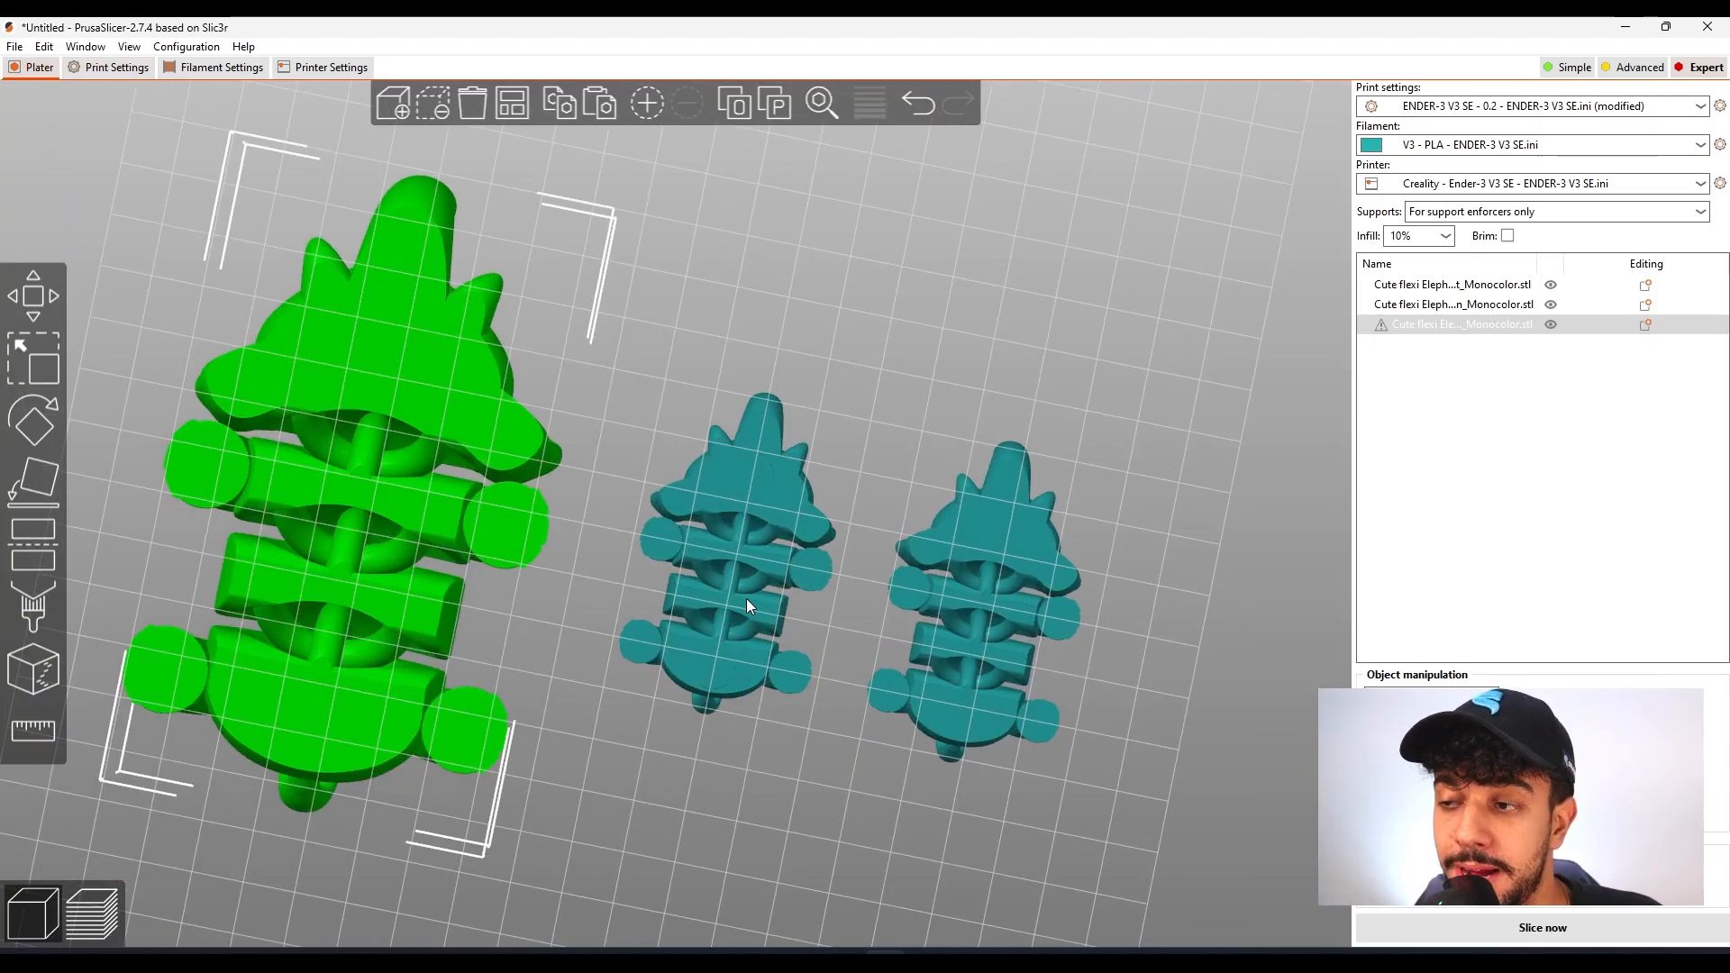
drag(518, 538, 786, 430)
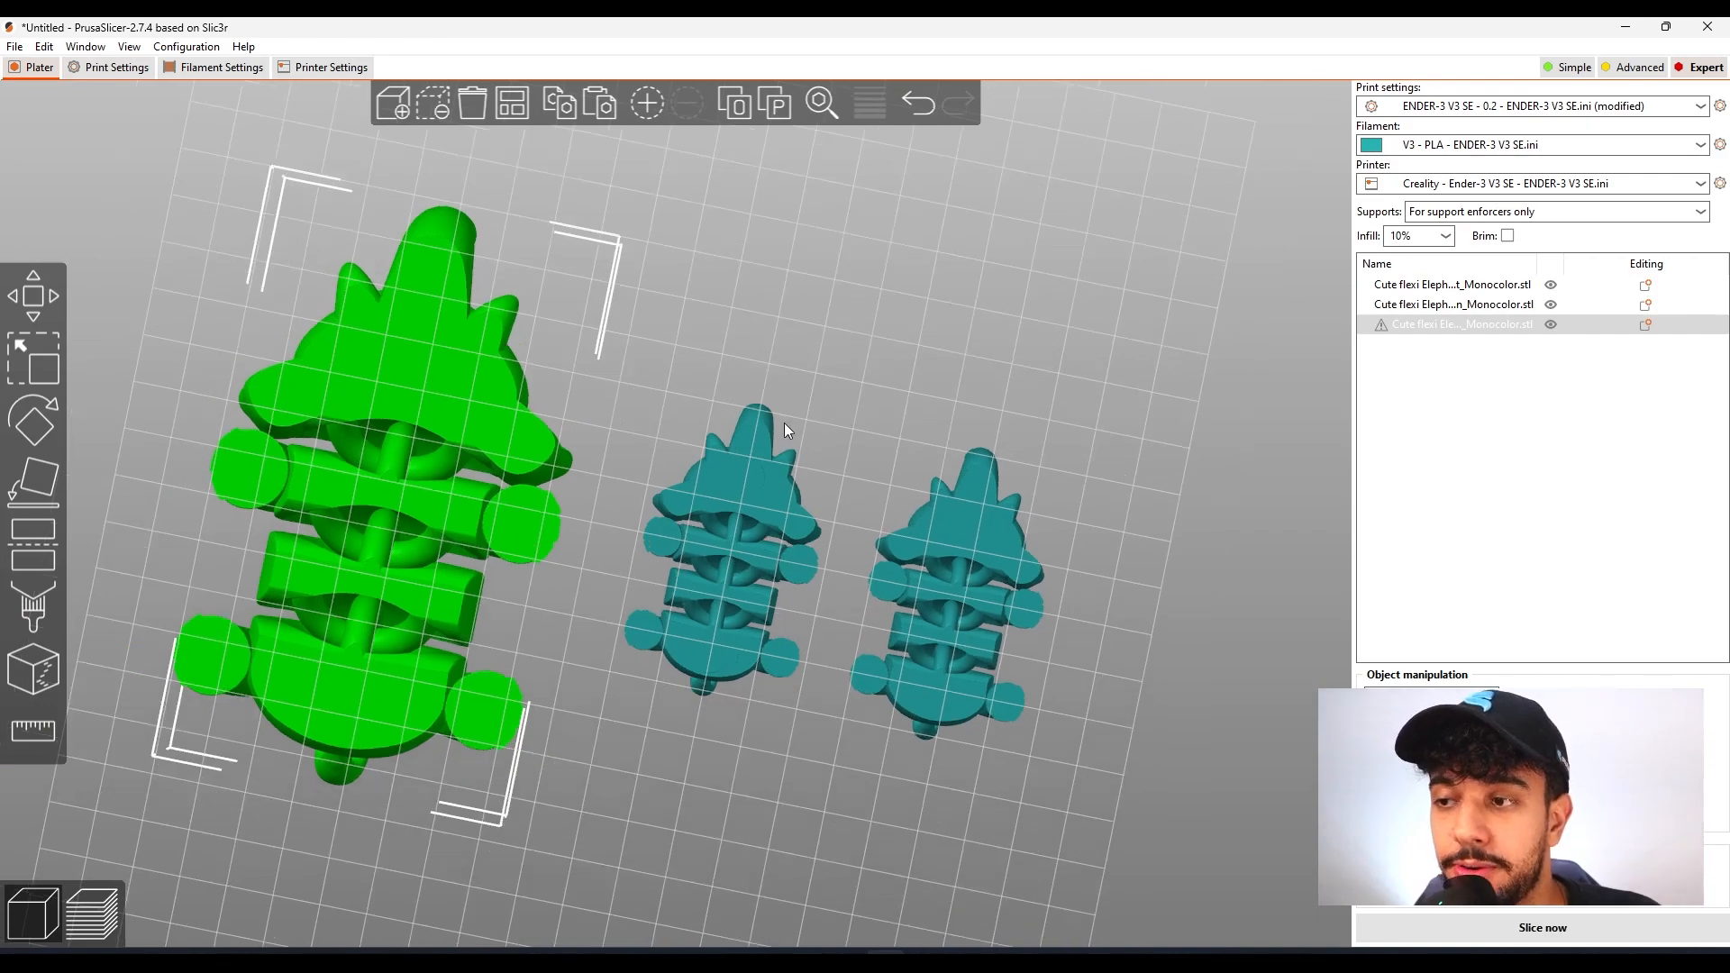
drag(924, 351, 822, 286)
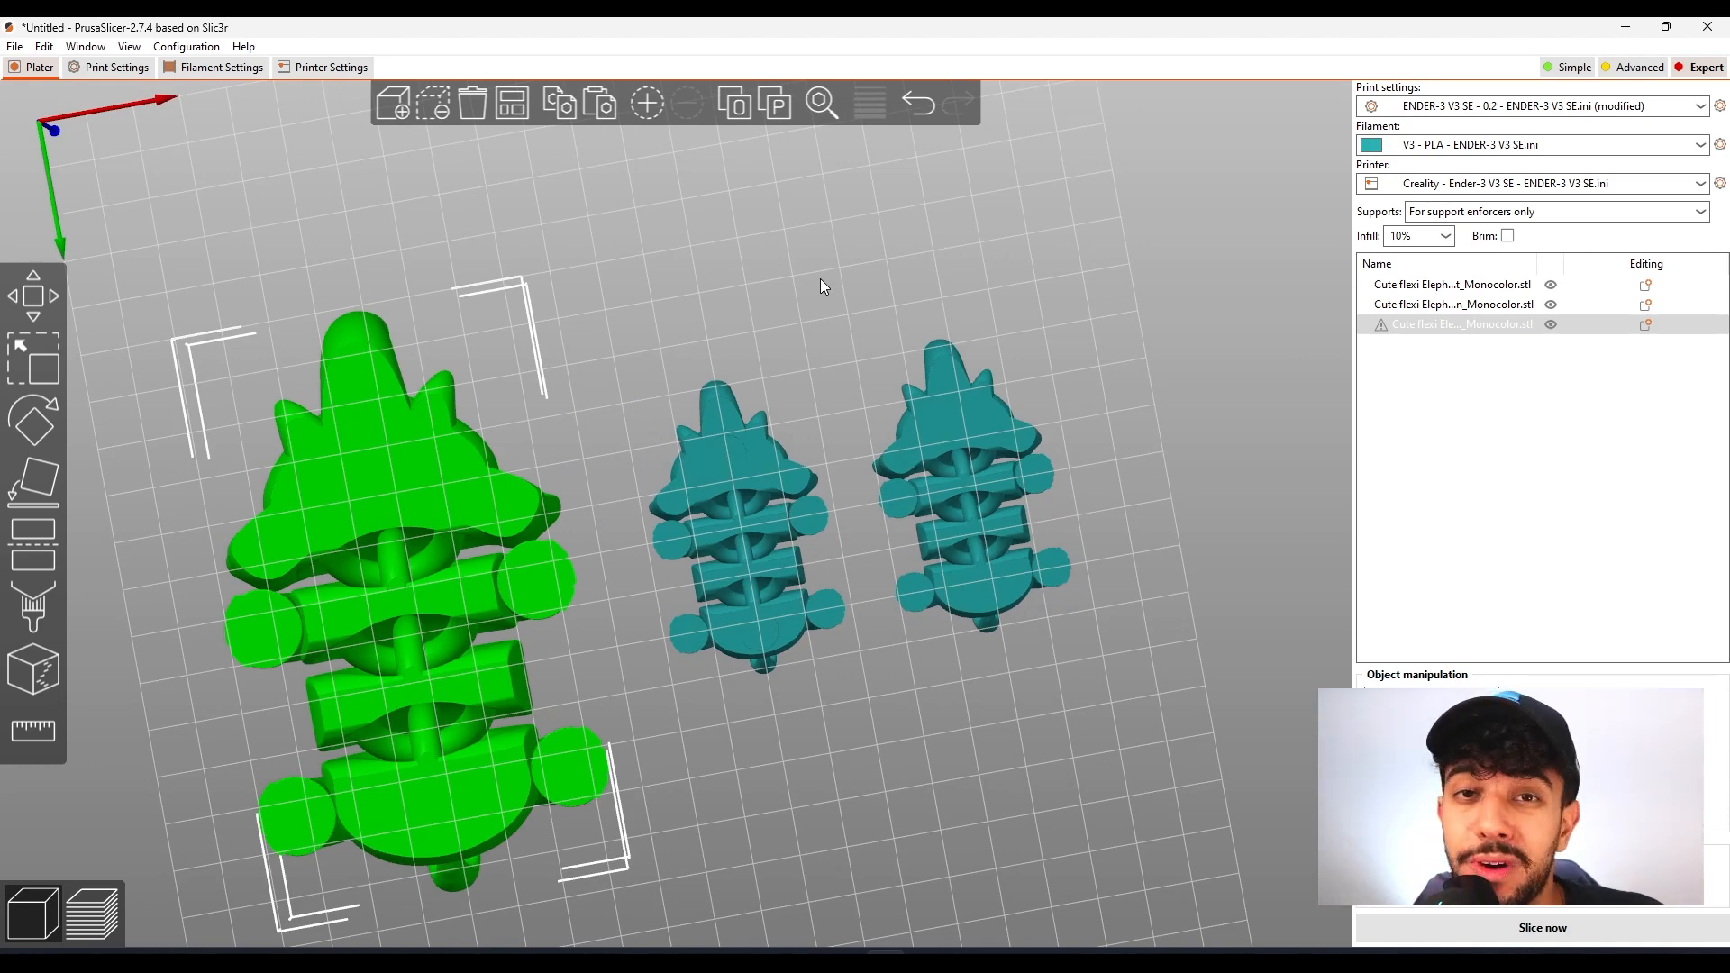
scroll(867, 493, up, 5)
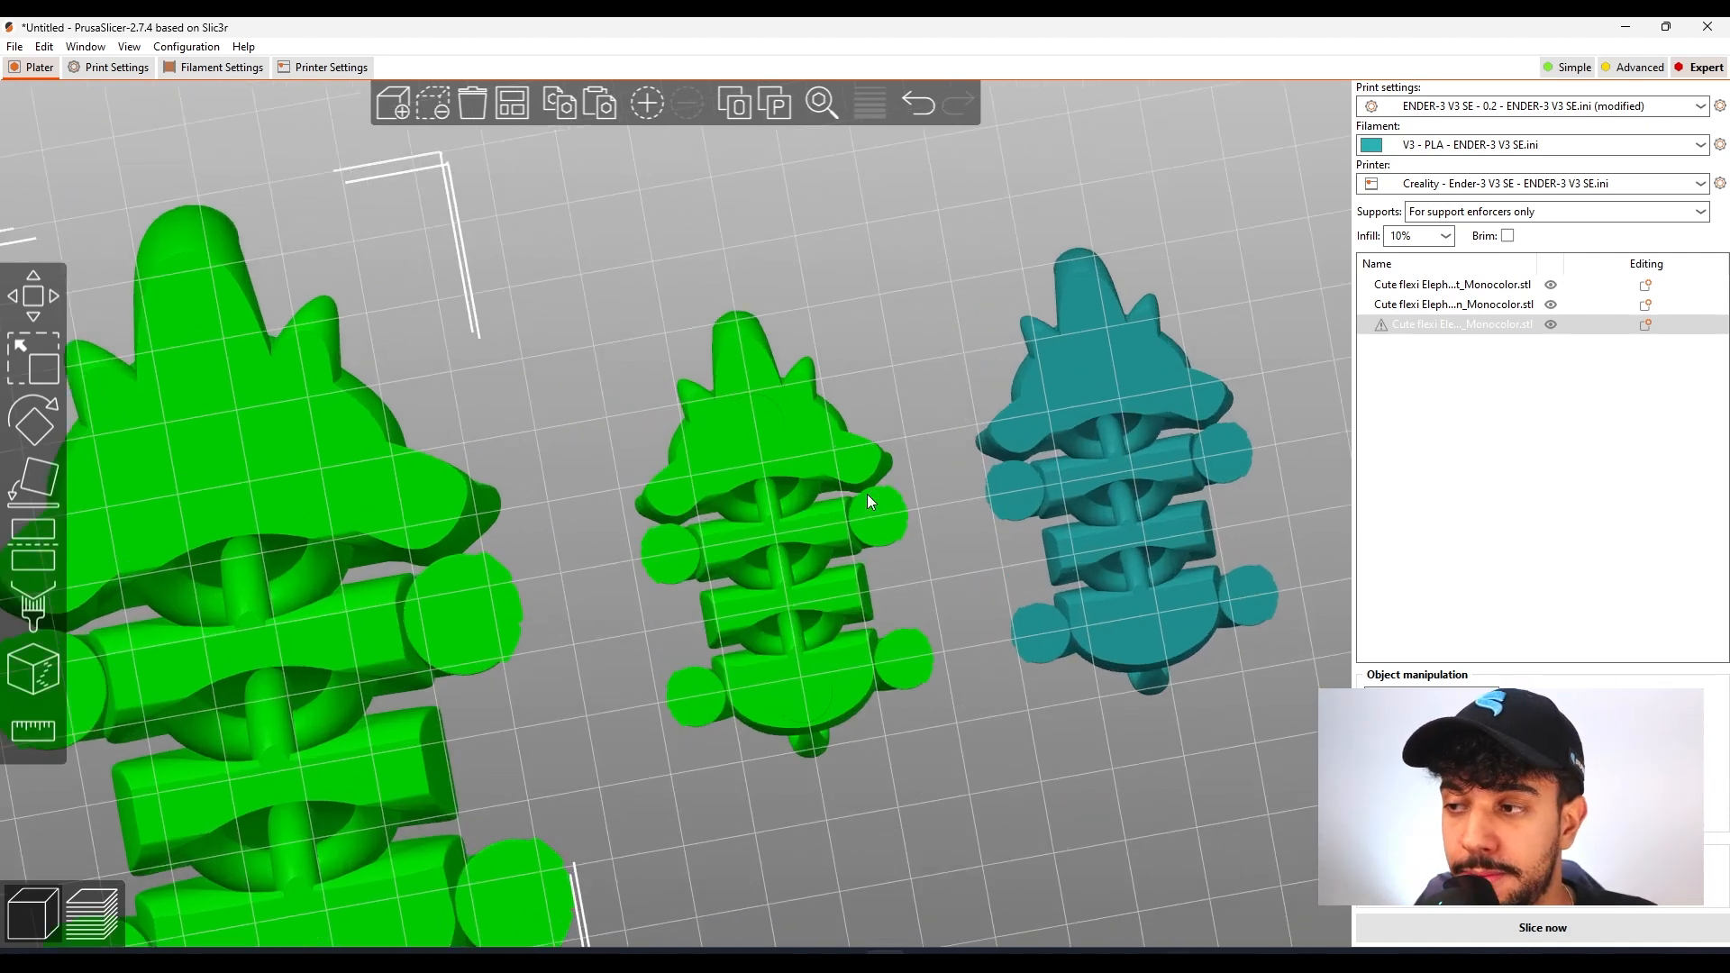
scroll(667, 451, up, 5)
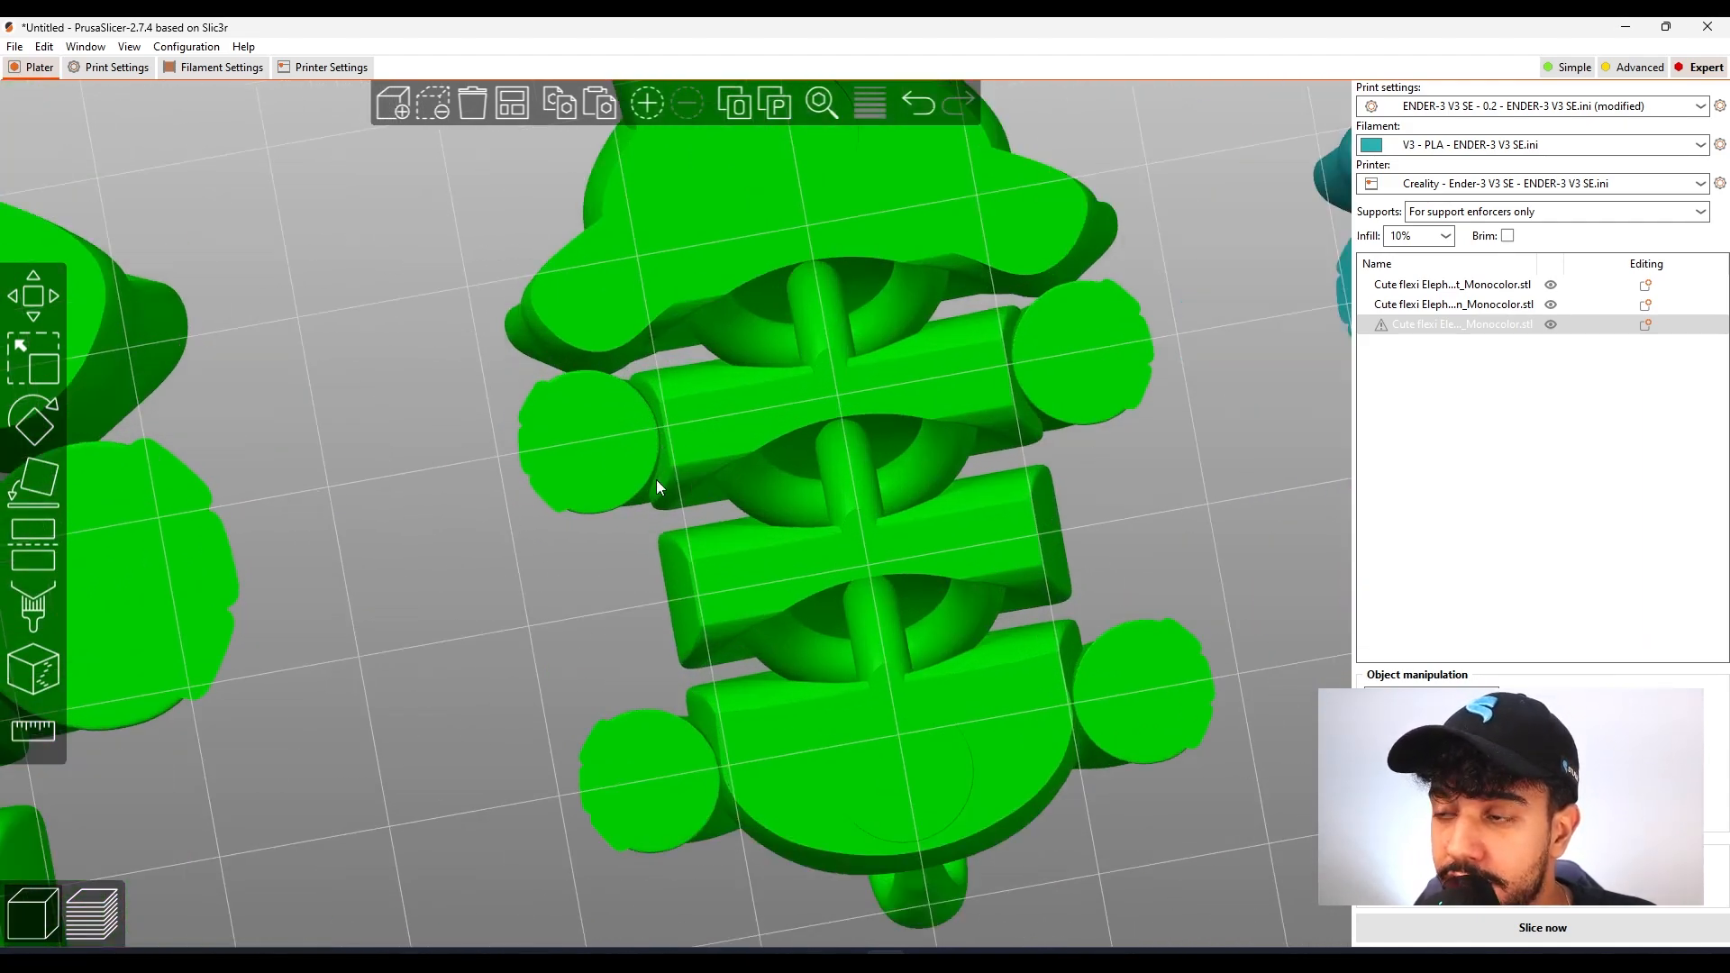
scroll(655, 450, down, 6)
scroll(631, 413, up, 1)
scroll(630, 412, down, 1)
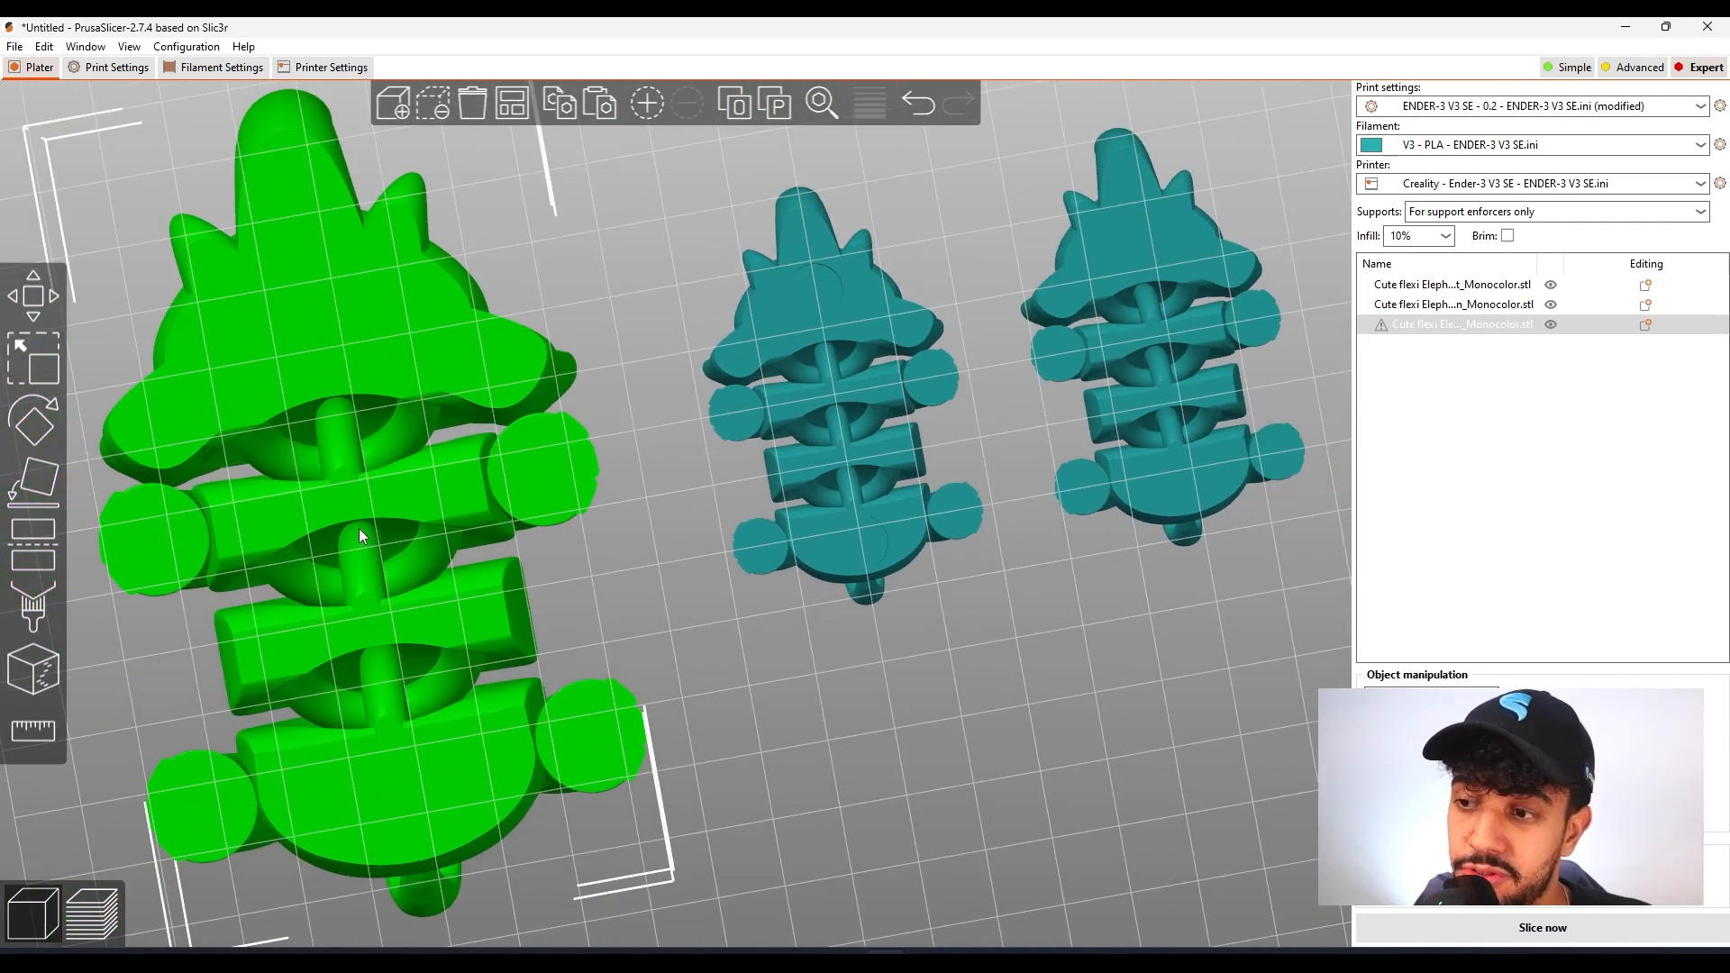
Clear the selection and inspect the small elephants' joints from below, plus all three models from the front and sides
scroll(820, 646, down, 2)
drag(815, 650, 899, 696)
click(891, 698)
scroll(877, 700, down, 2)
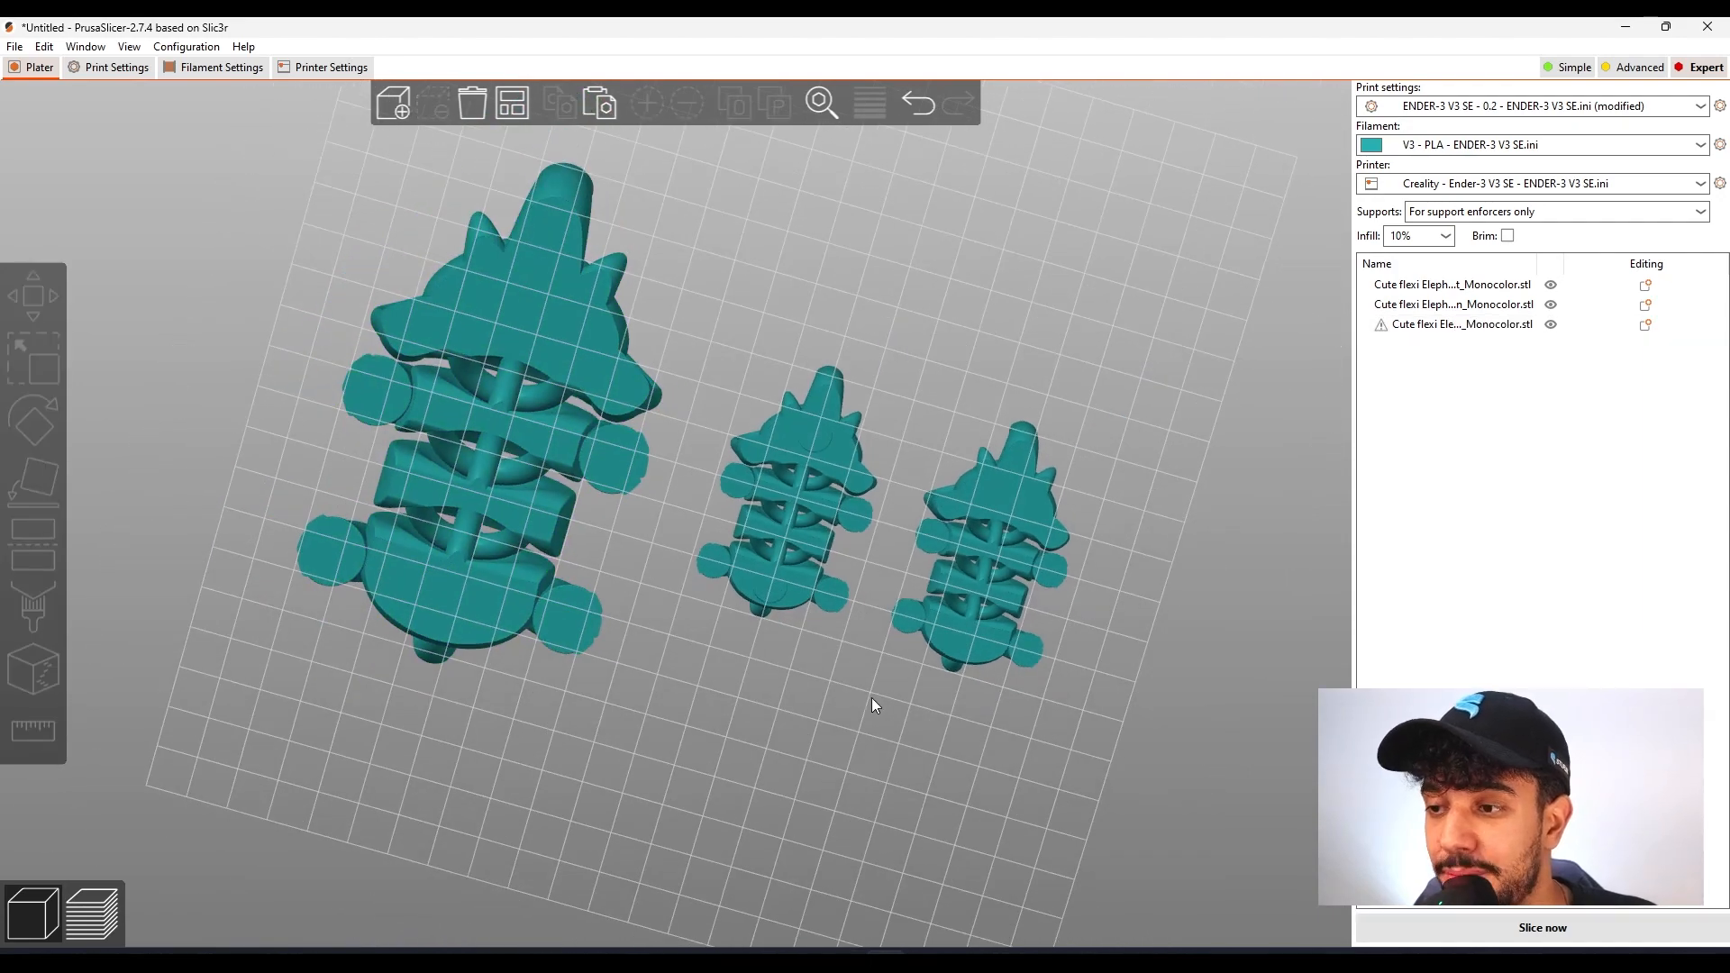
scroll(804, 608, up, 8)
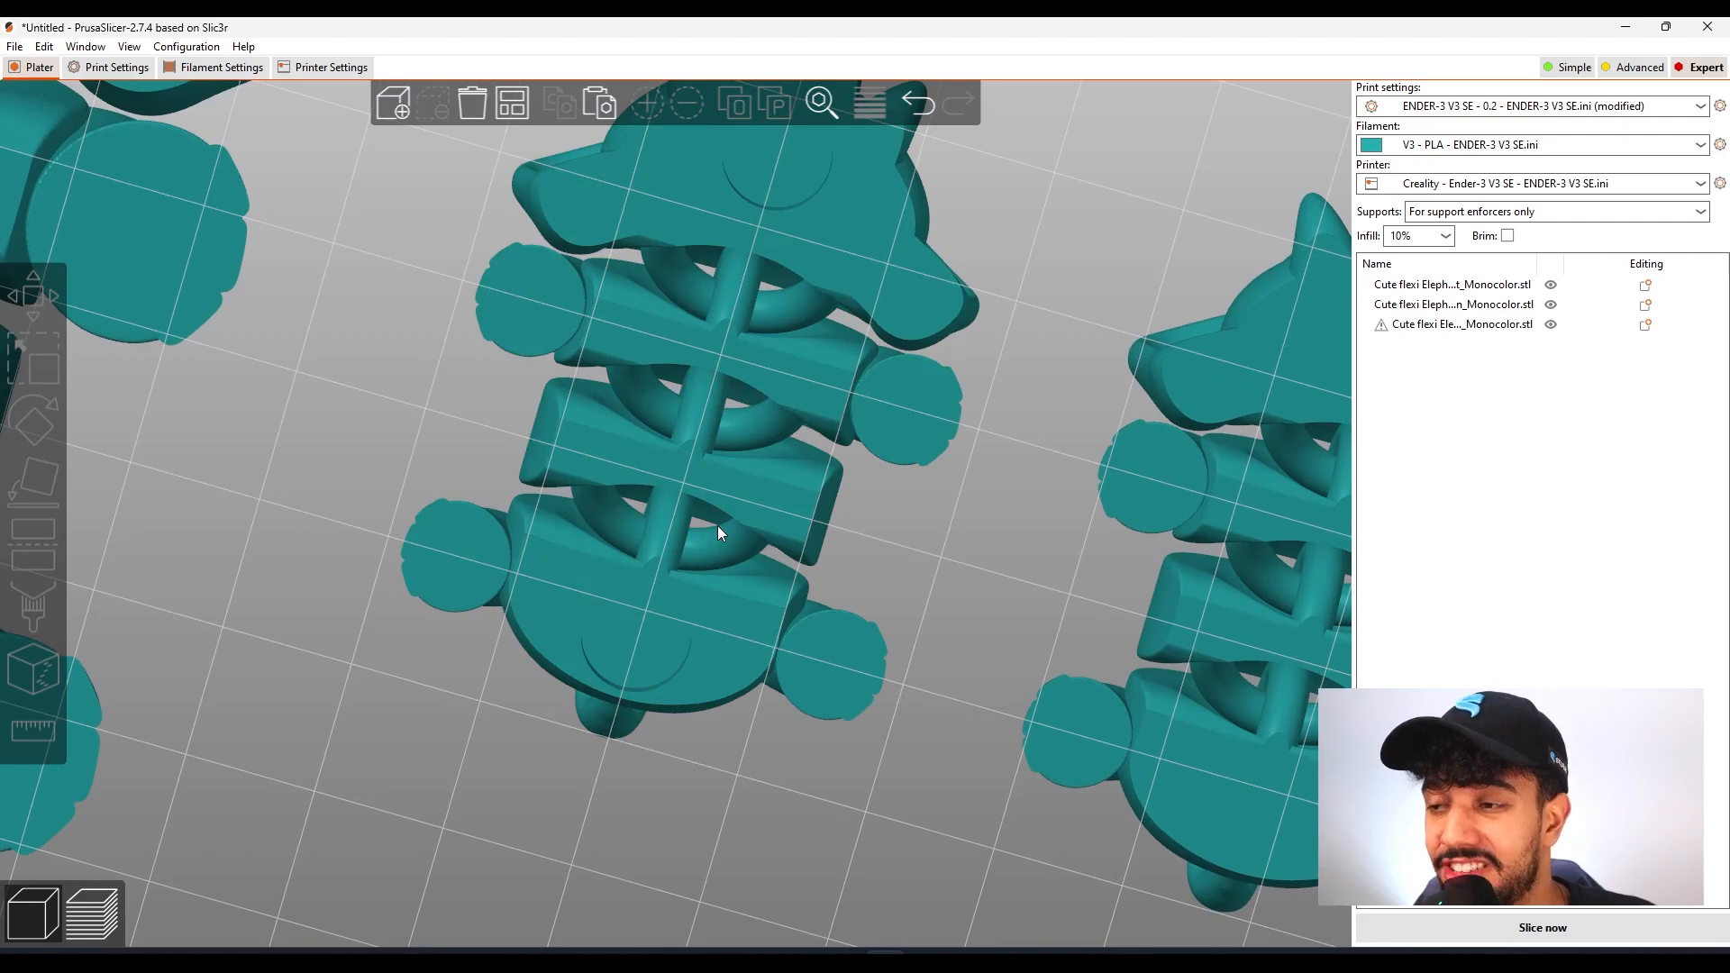
scroll(717, 526, down, 6)
drag(762, 734, 694, 840)
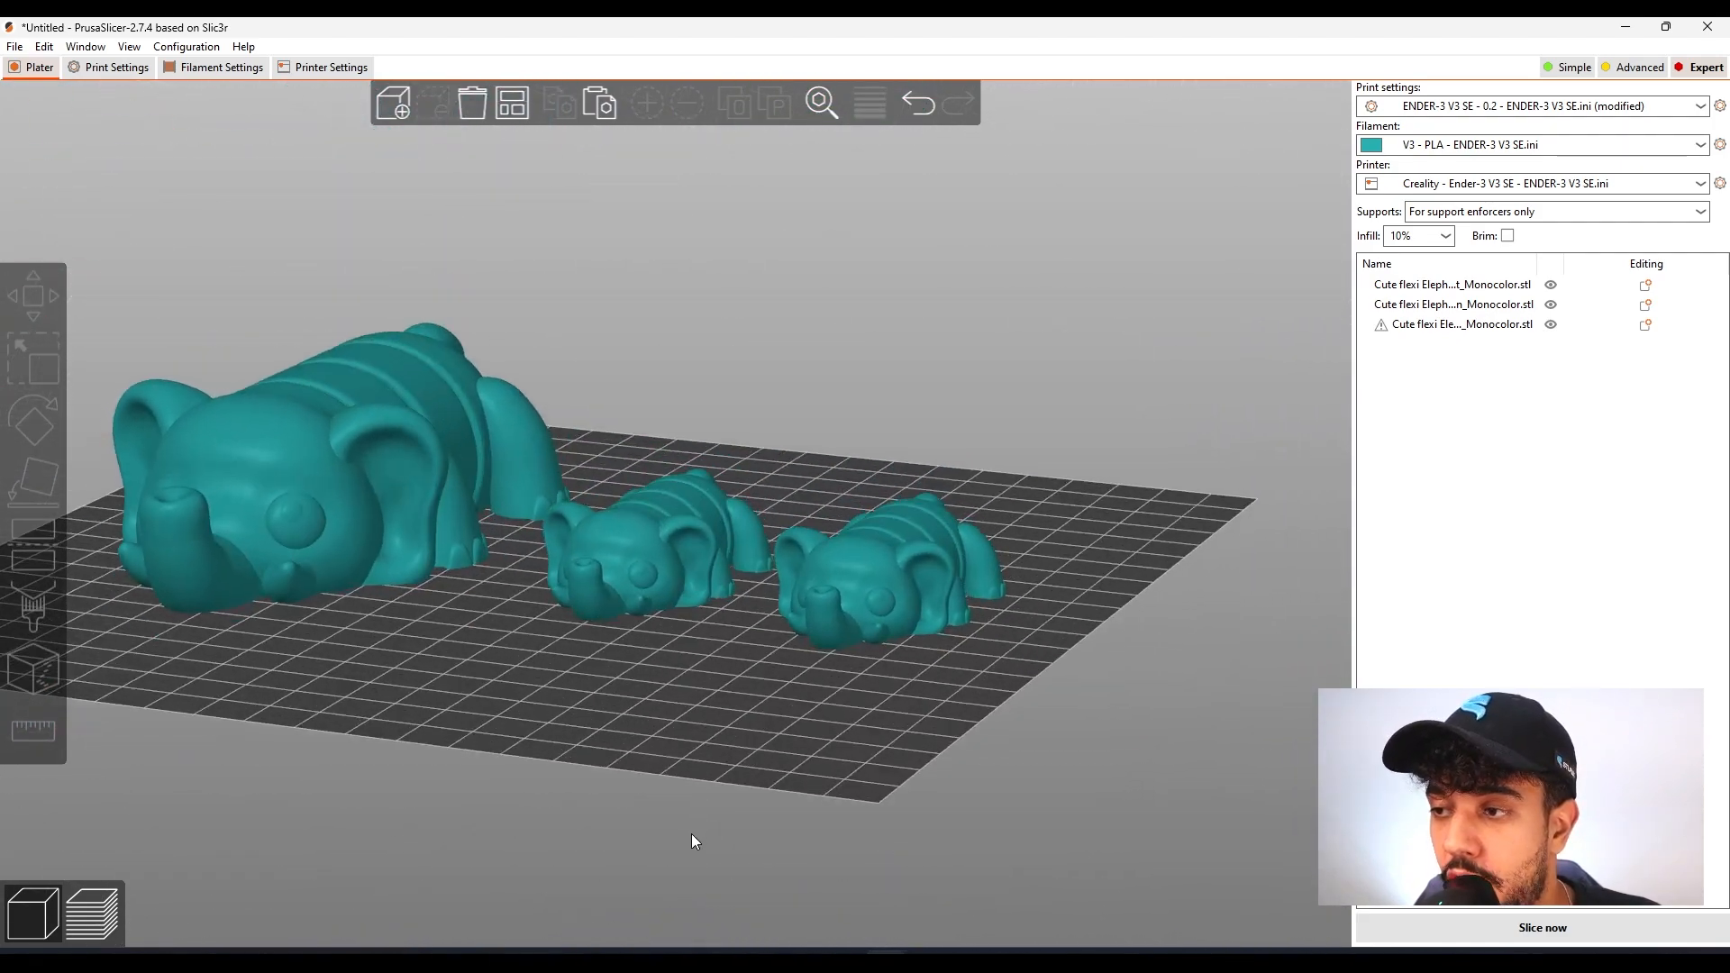
drag(675, 733, 697, 460)
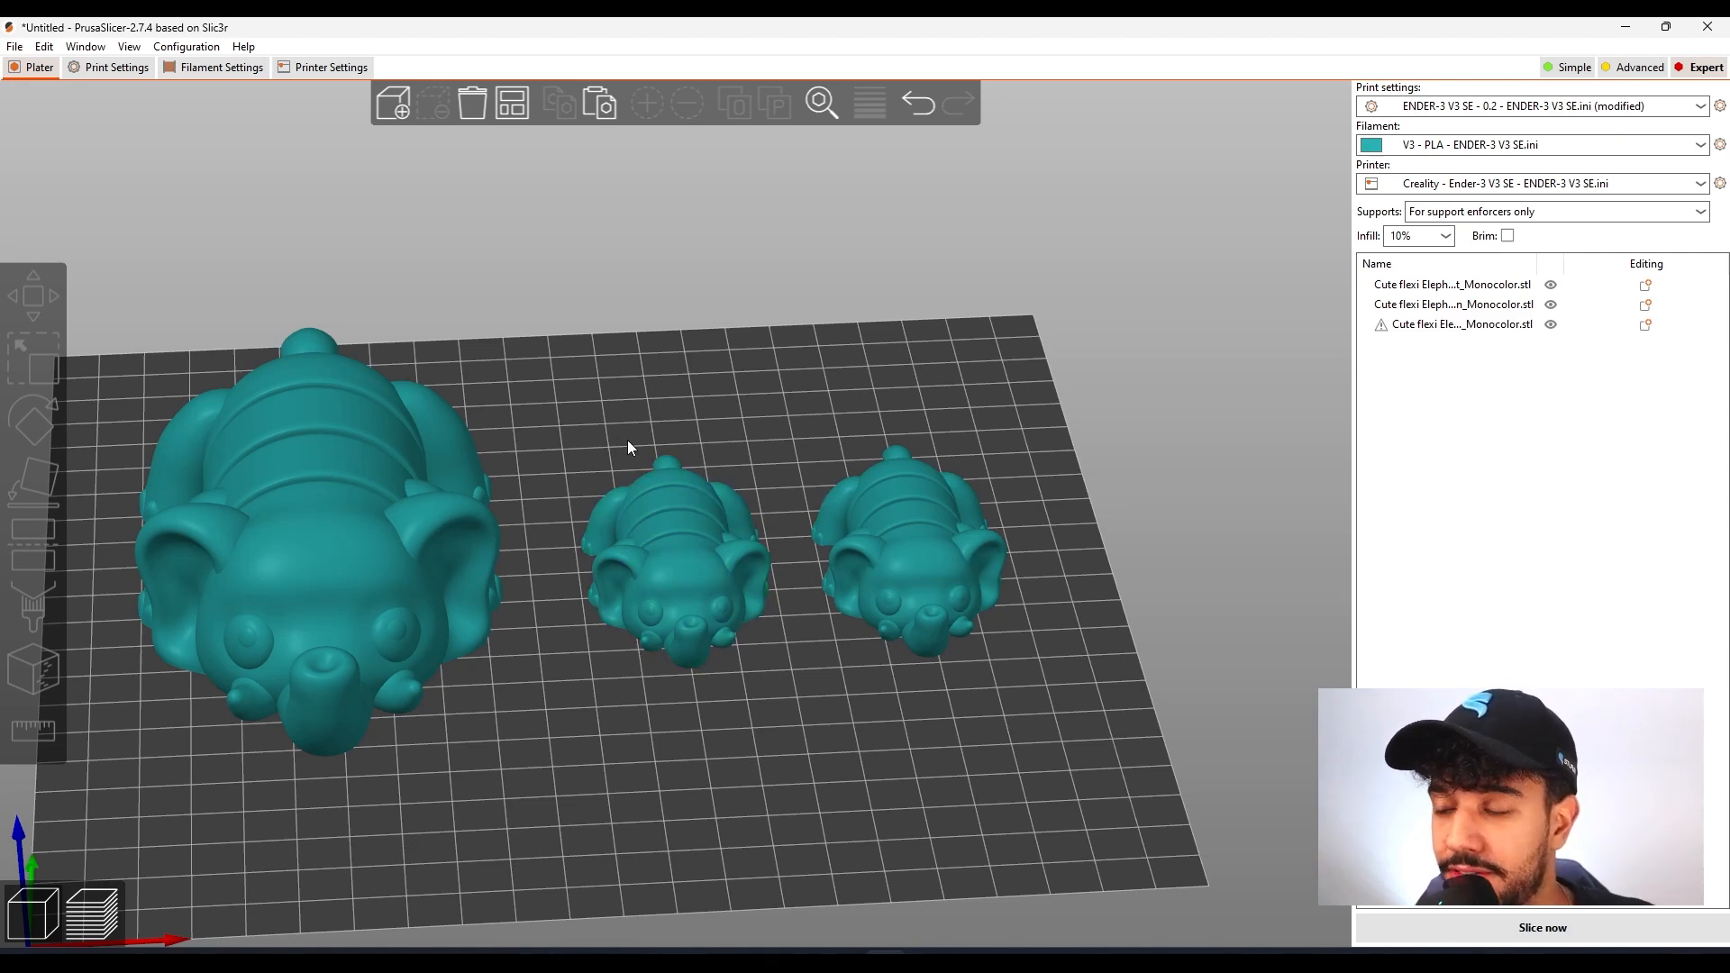
mouse_move(673, 680)
mouse_down()
mouse_move(666, 699)
mouse_move(686, 695)
mouse_up()
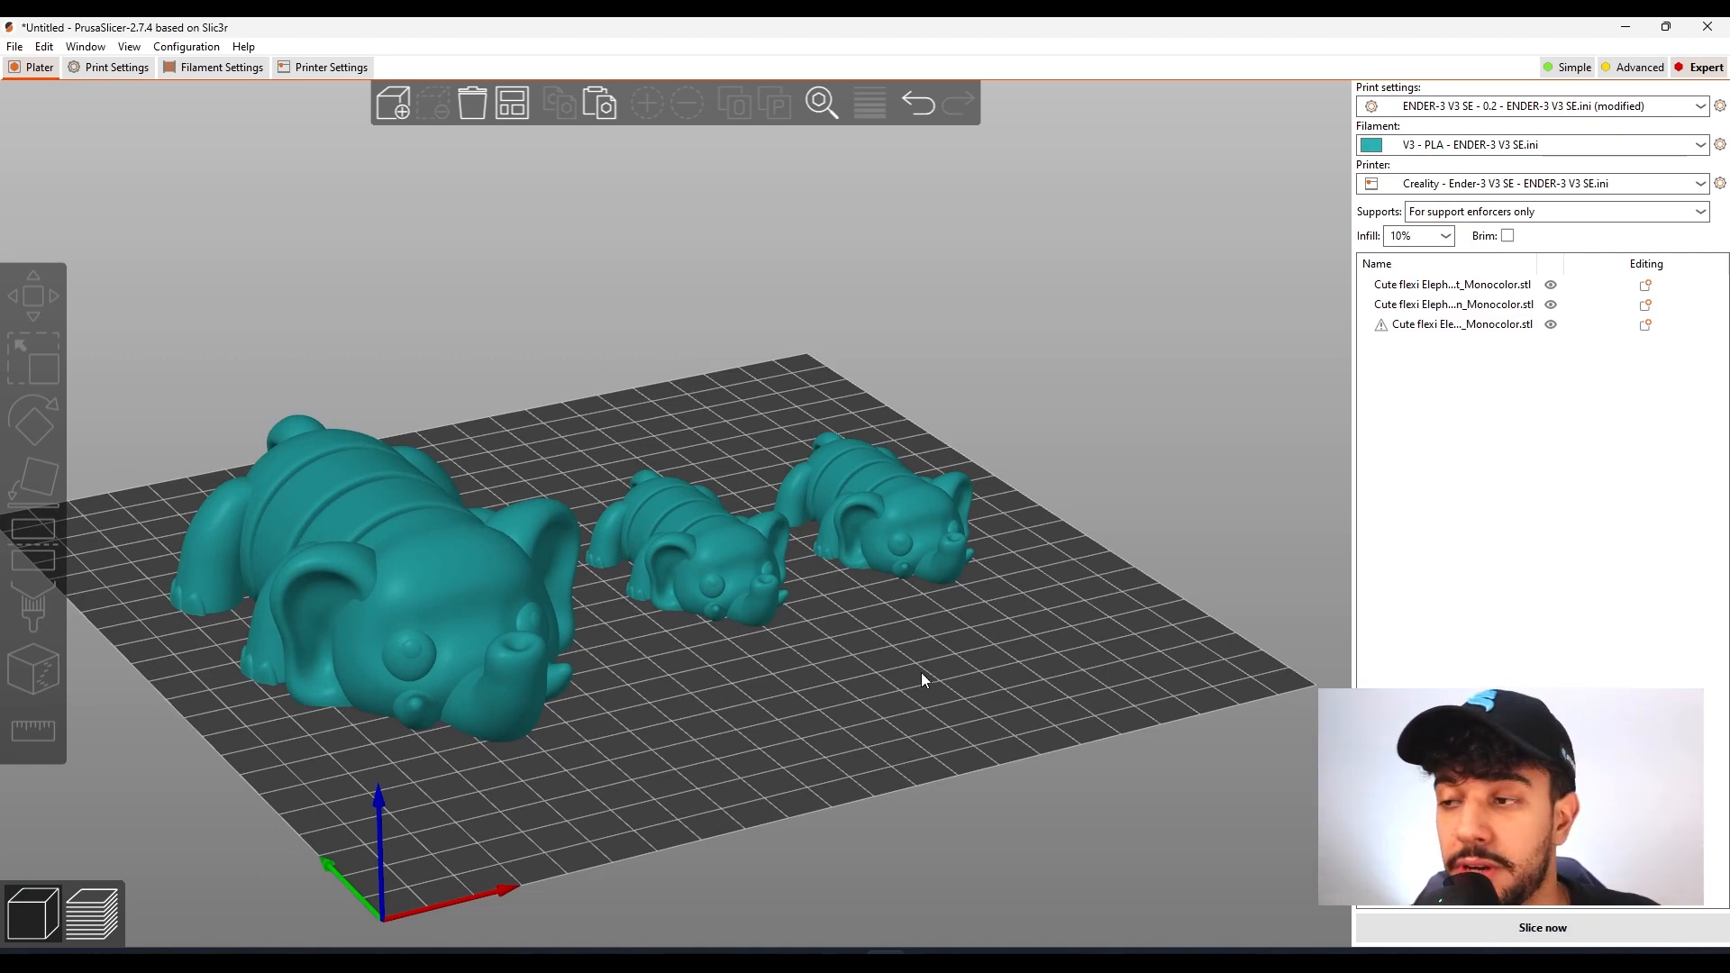
scroll(920, 672, up, 2)
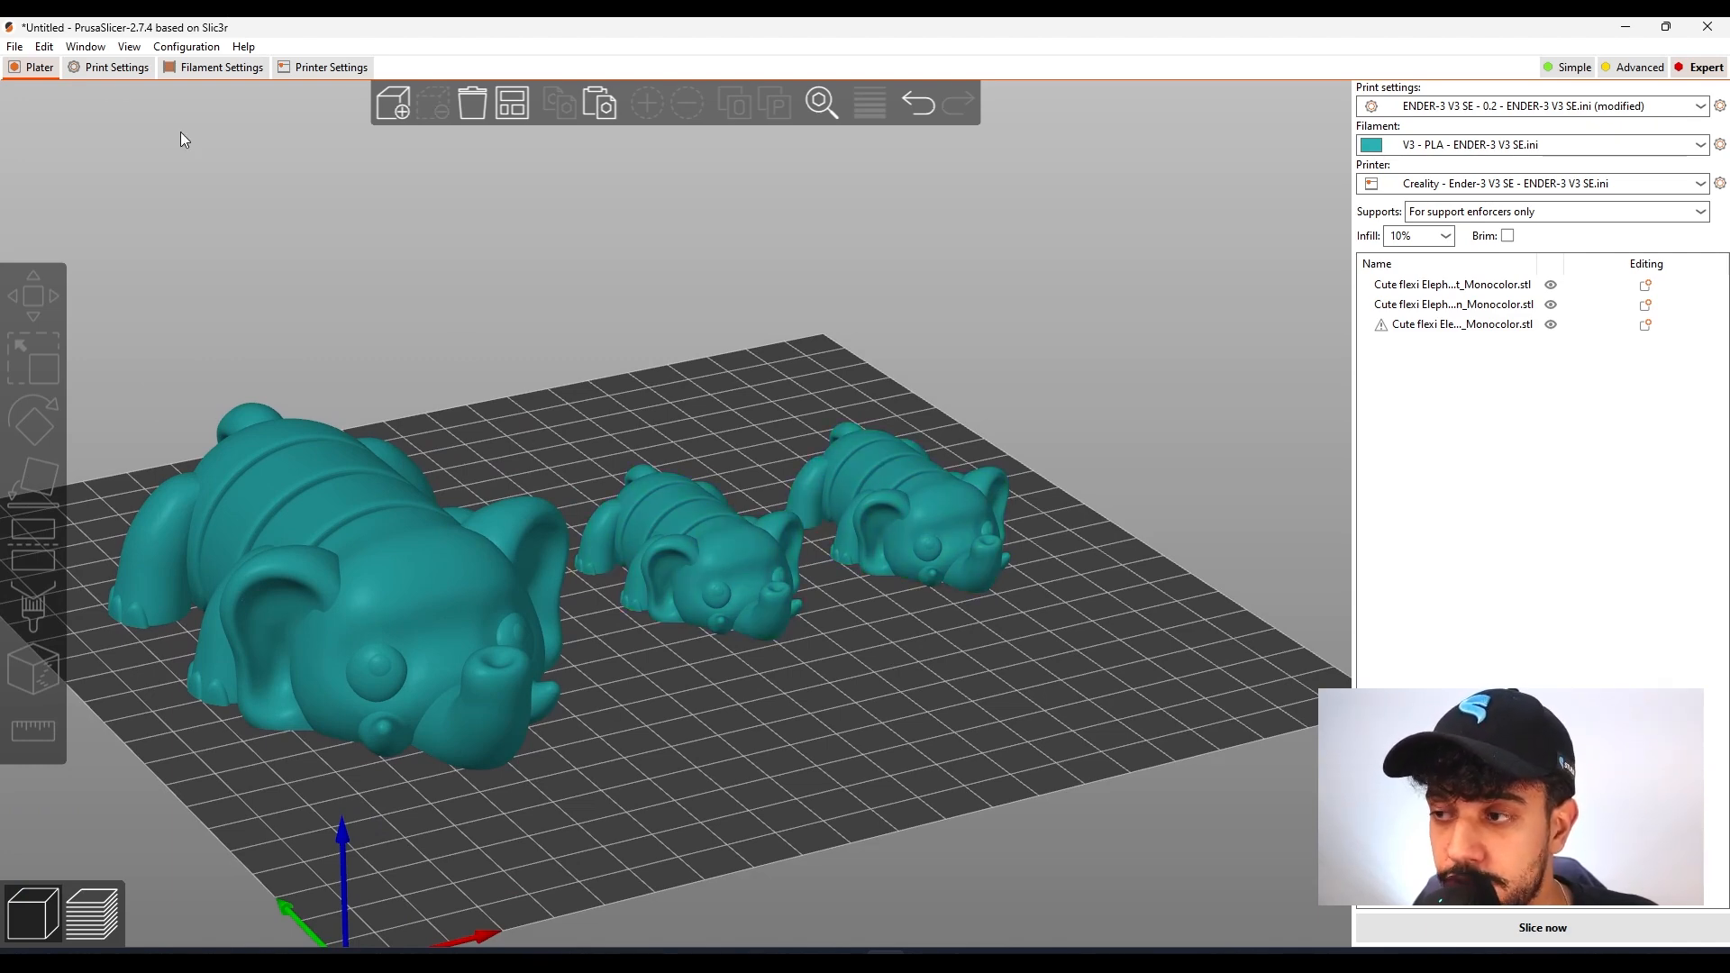
Disable support material generation in the print settings
click(106, 67)
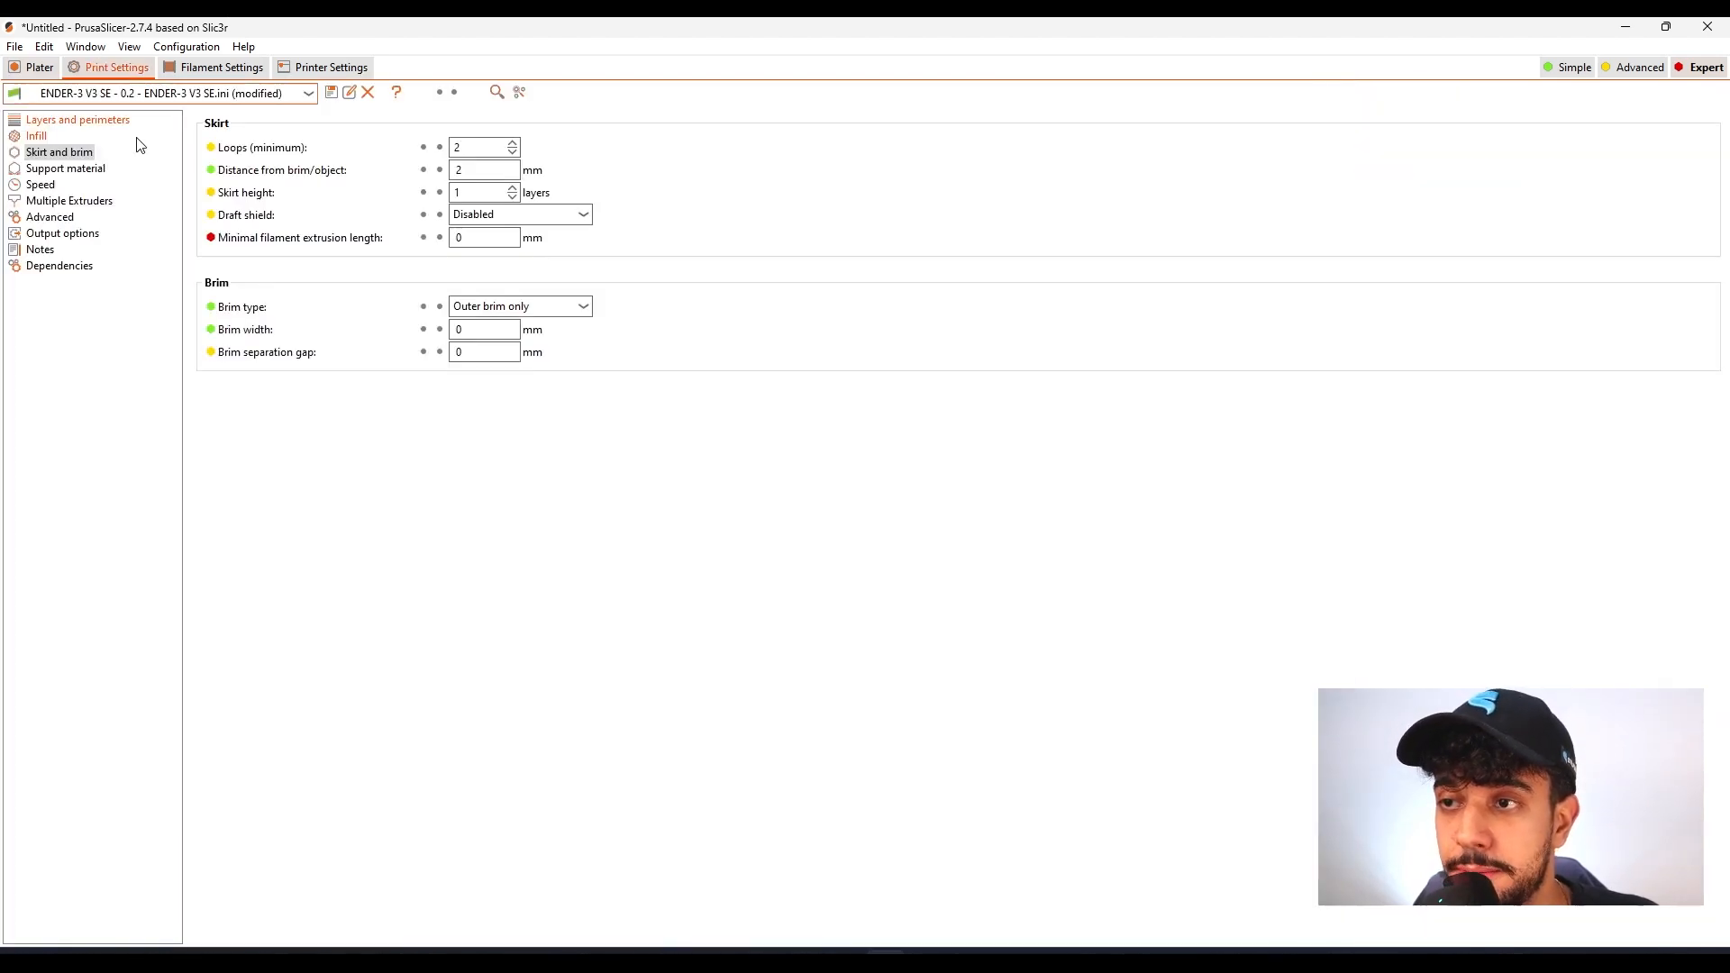
click(68, 169)
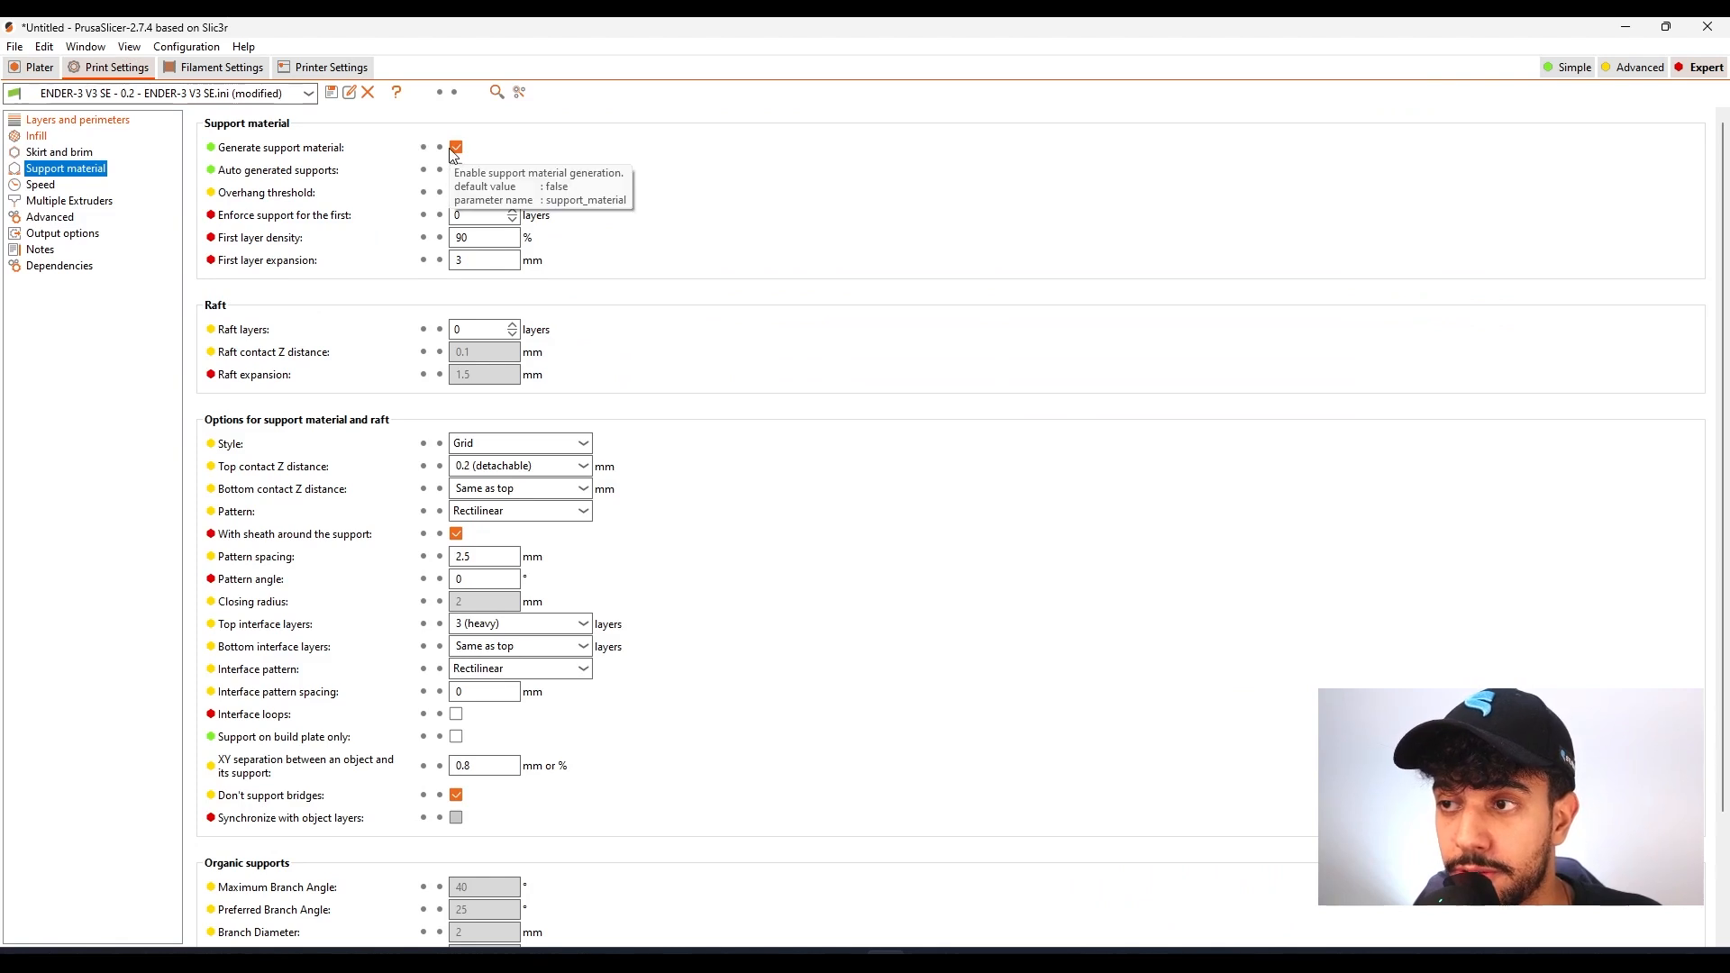
click(454, 148)
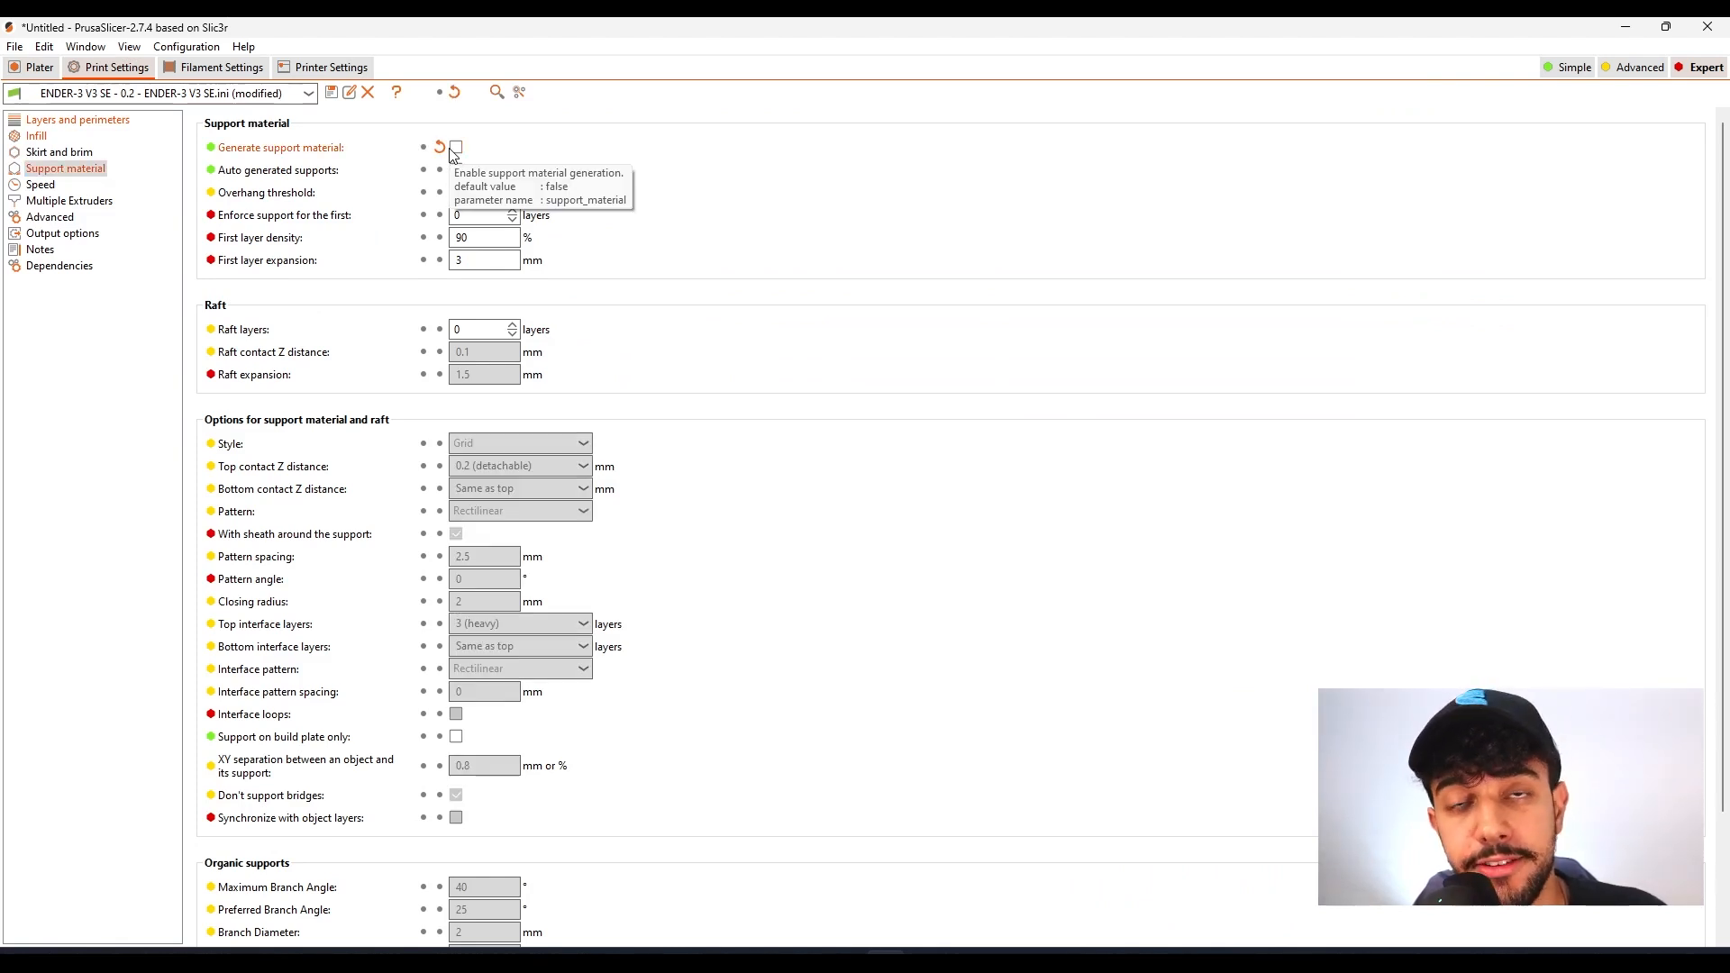
Set the print speed for small perimeters to 50 mm/s
click(41, 186)
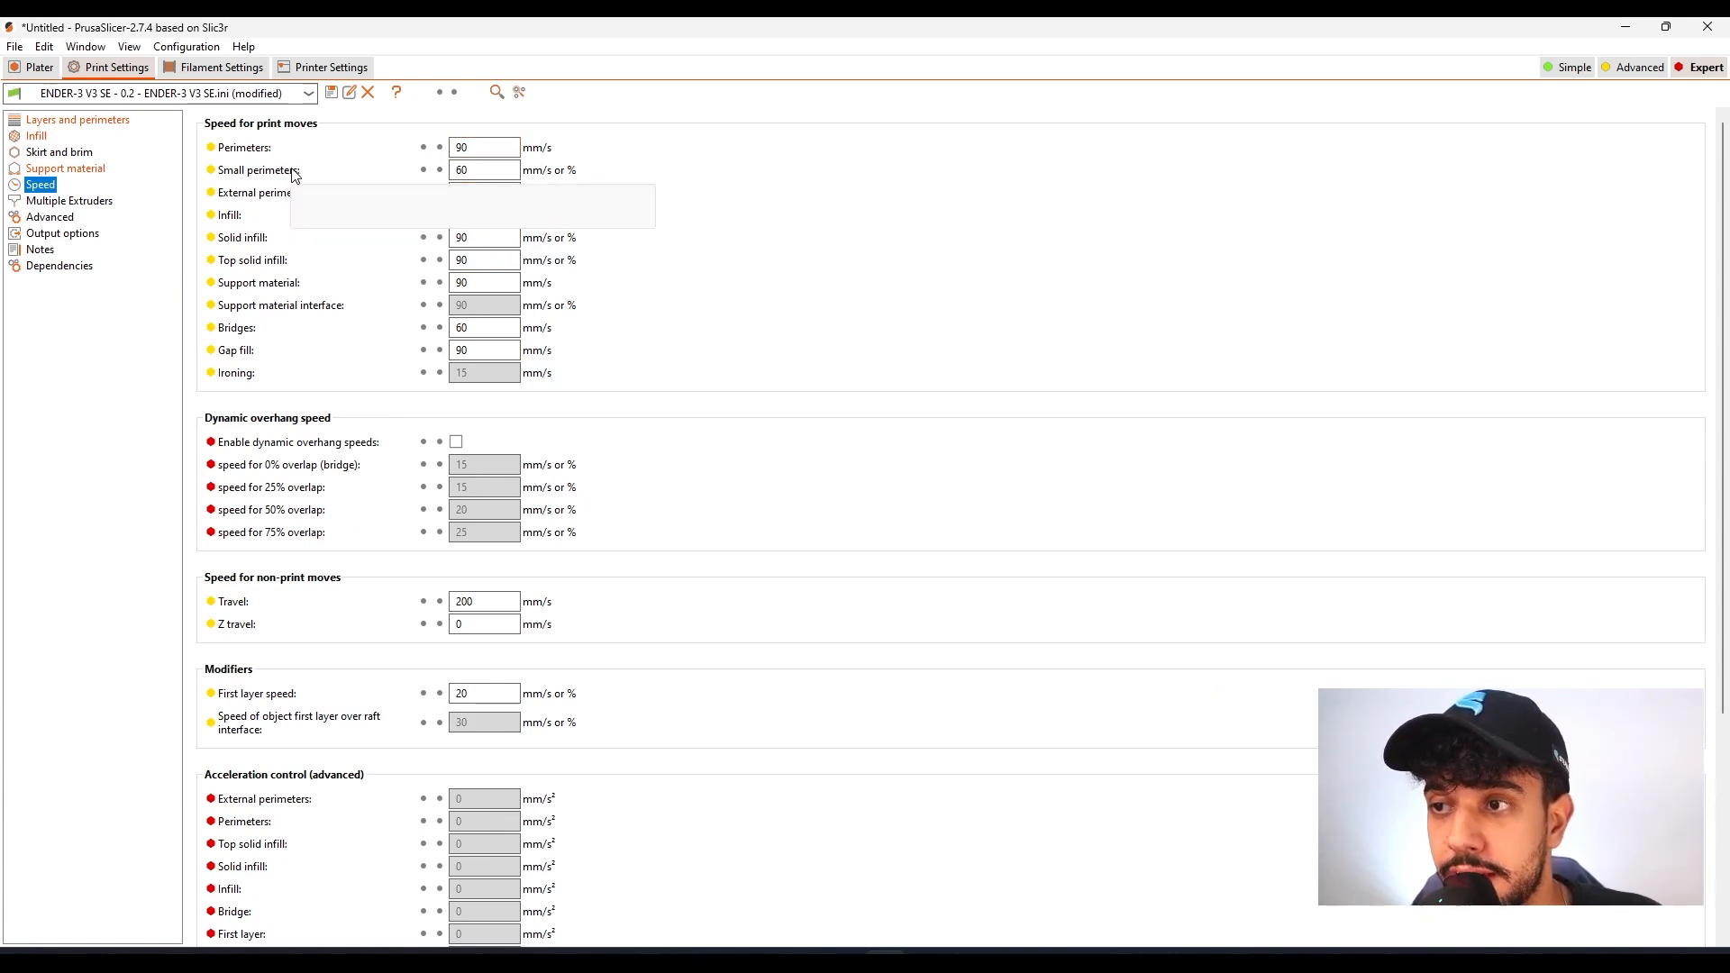
click(481, 168)
key(BackSpace)
key(BackSpace)
text(50)
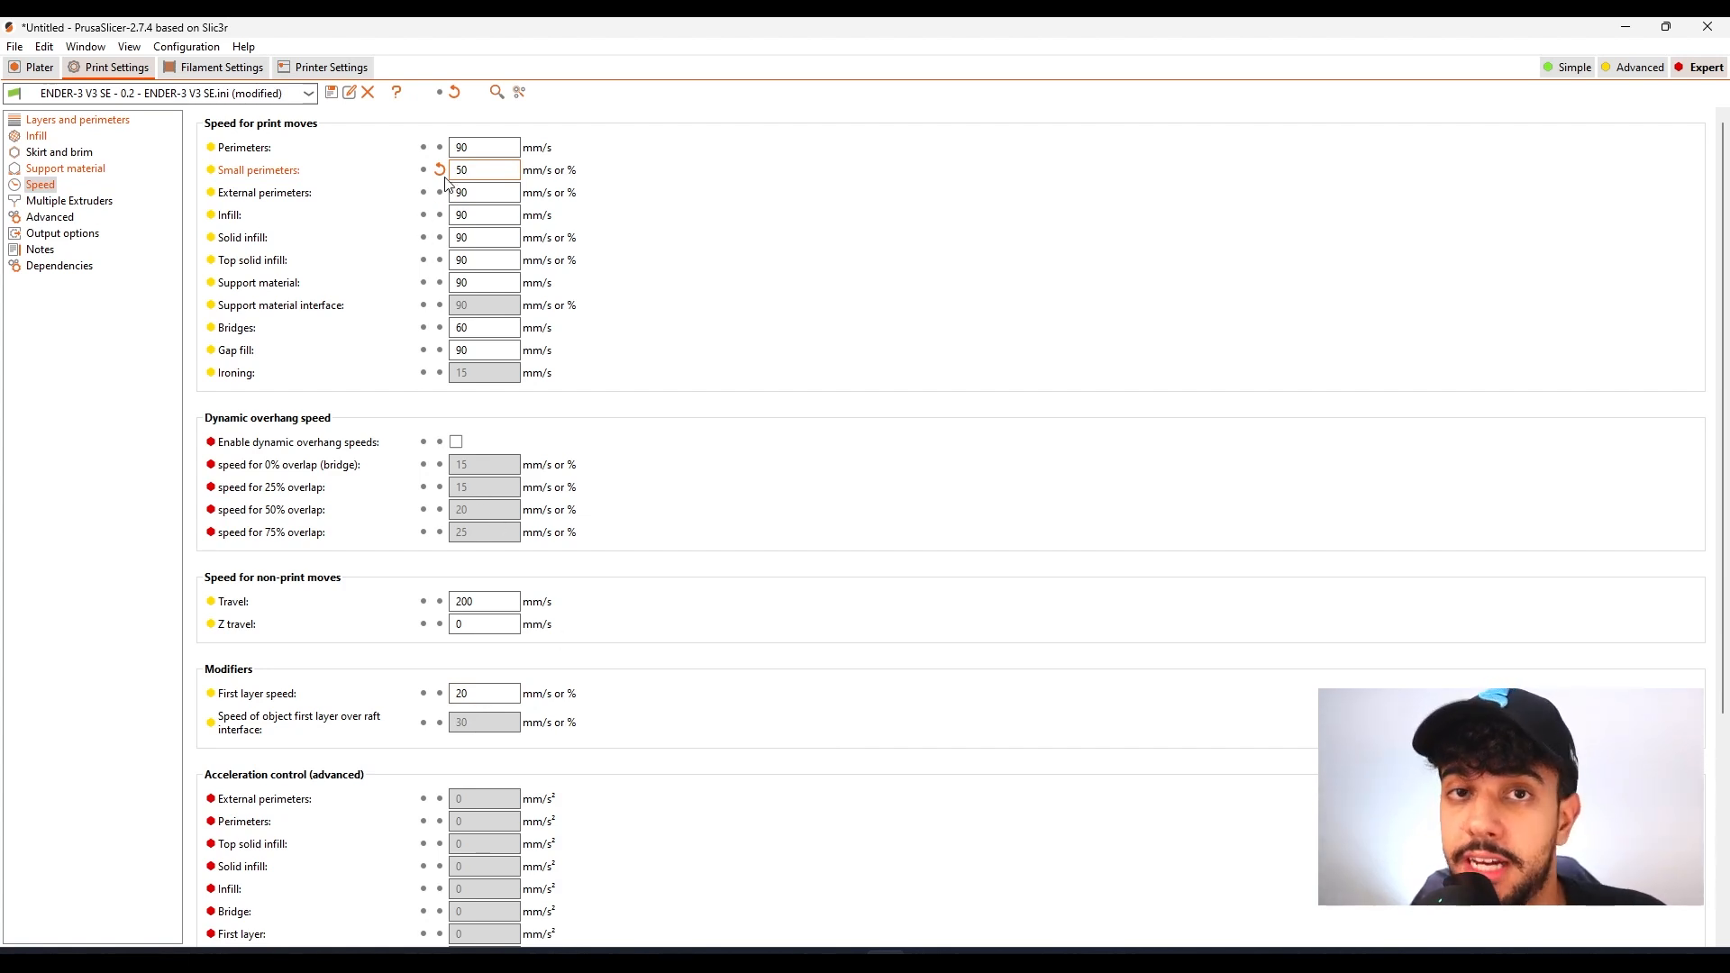
Return to the plate and inspect the sliced preview of the three elephants from several angles
click(36, 70)
drag(791, 728, 847, 773)
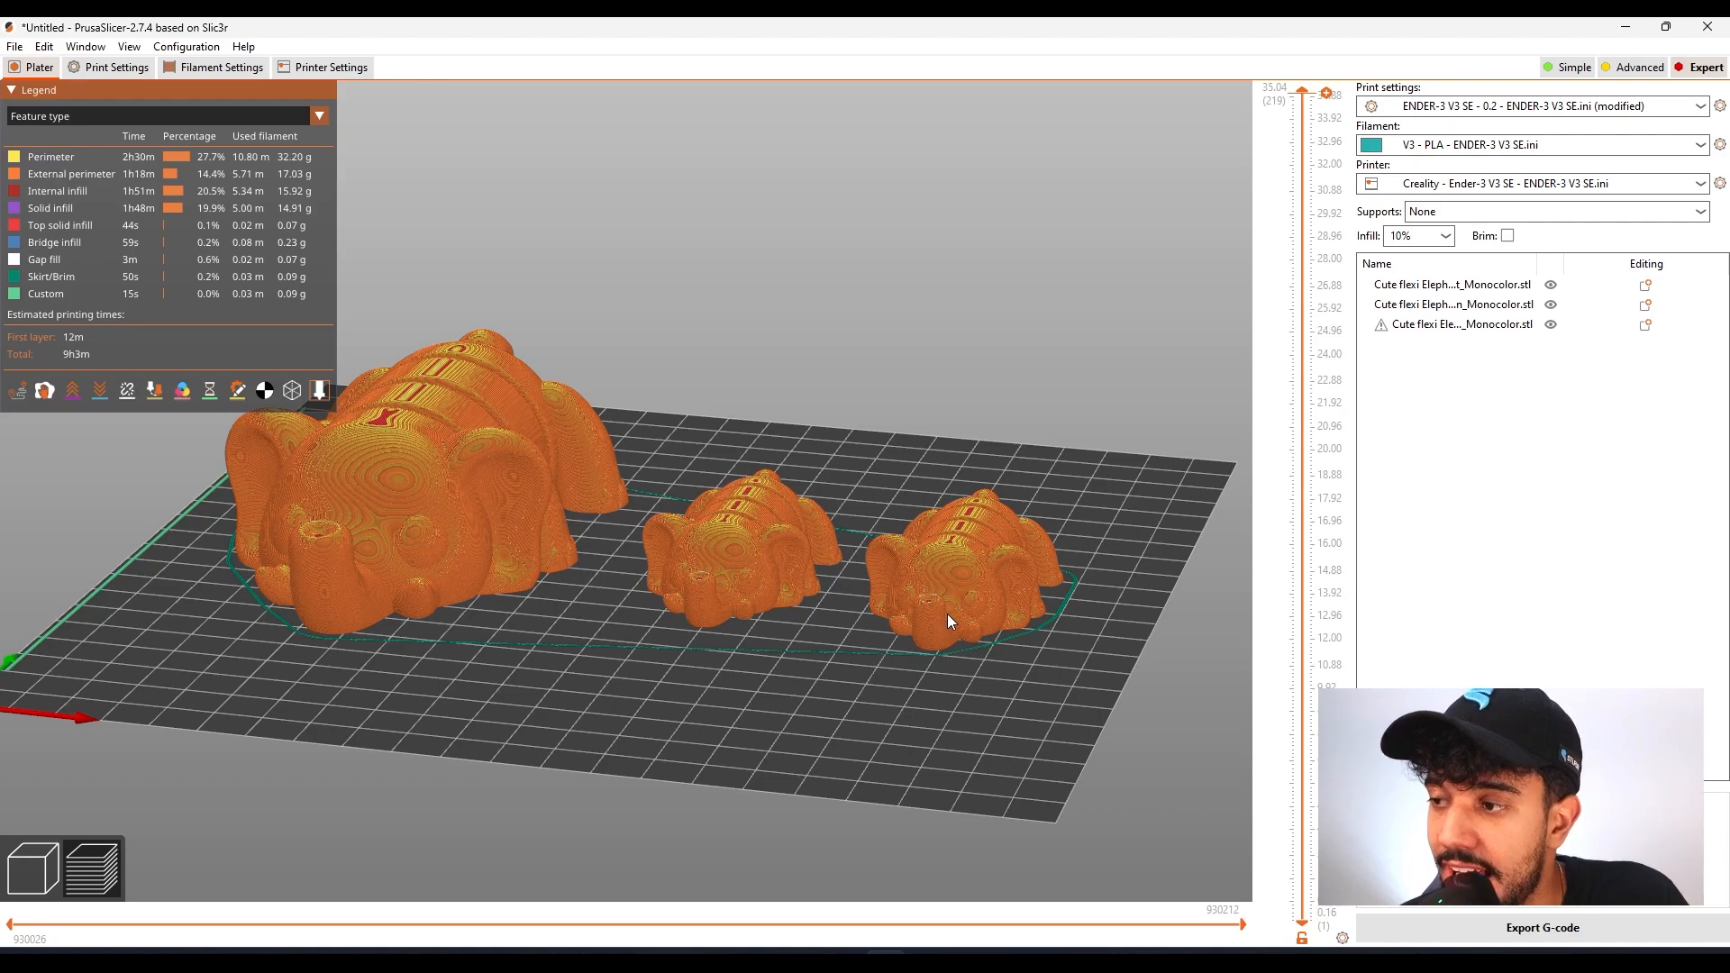
drag(915, 636, 1126, 489)
drag(1302, 93, 1196, 94)
mouse_move(827, 781)
mouse_down()
mouse_move(937, 686)
mouse_move(870, 720)
mouse_move(809, 791)
mouse_up()
Color the sliced preview by speed in mm/s and examine the slower areas on the small elephants up close
click(176, 111)
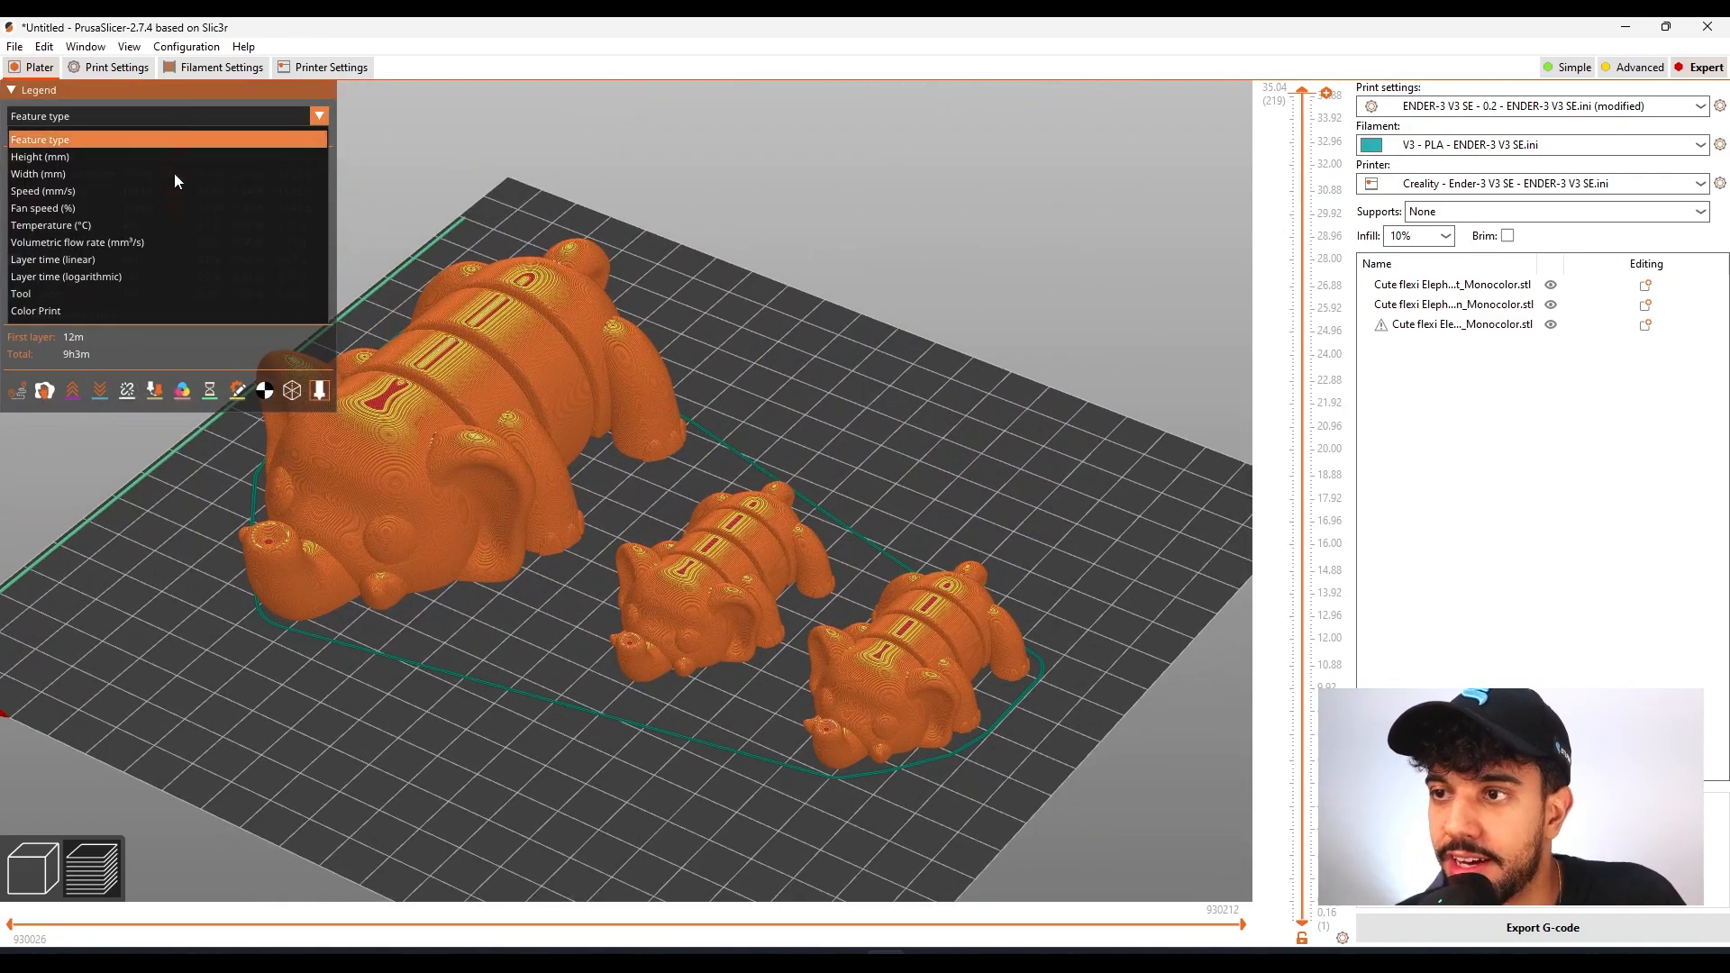
click(160, 204)
scroll(567, 360, up, 2)
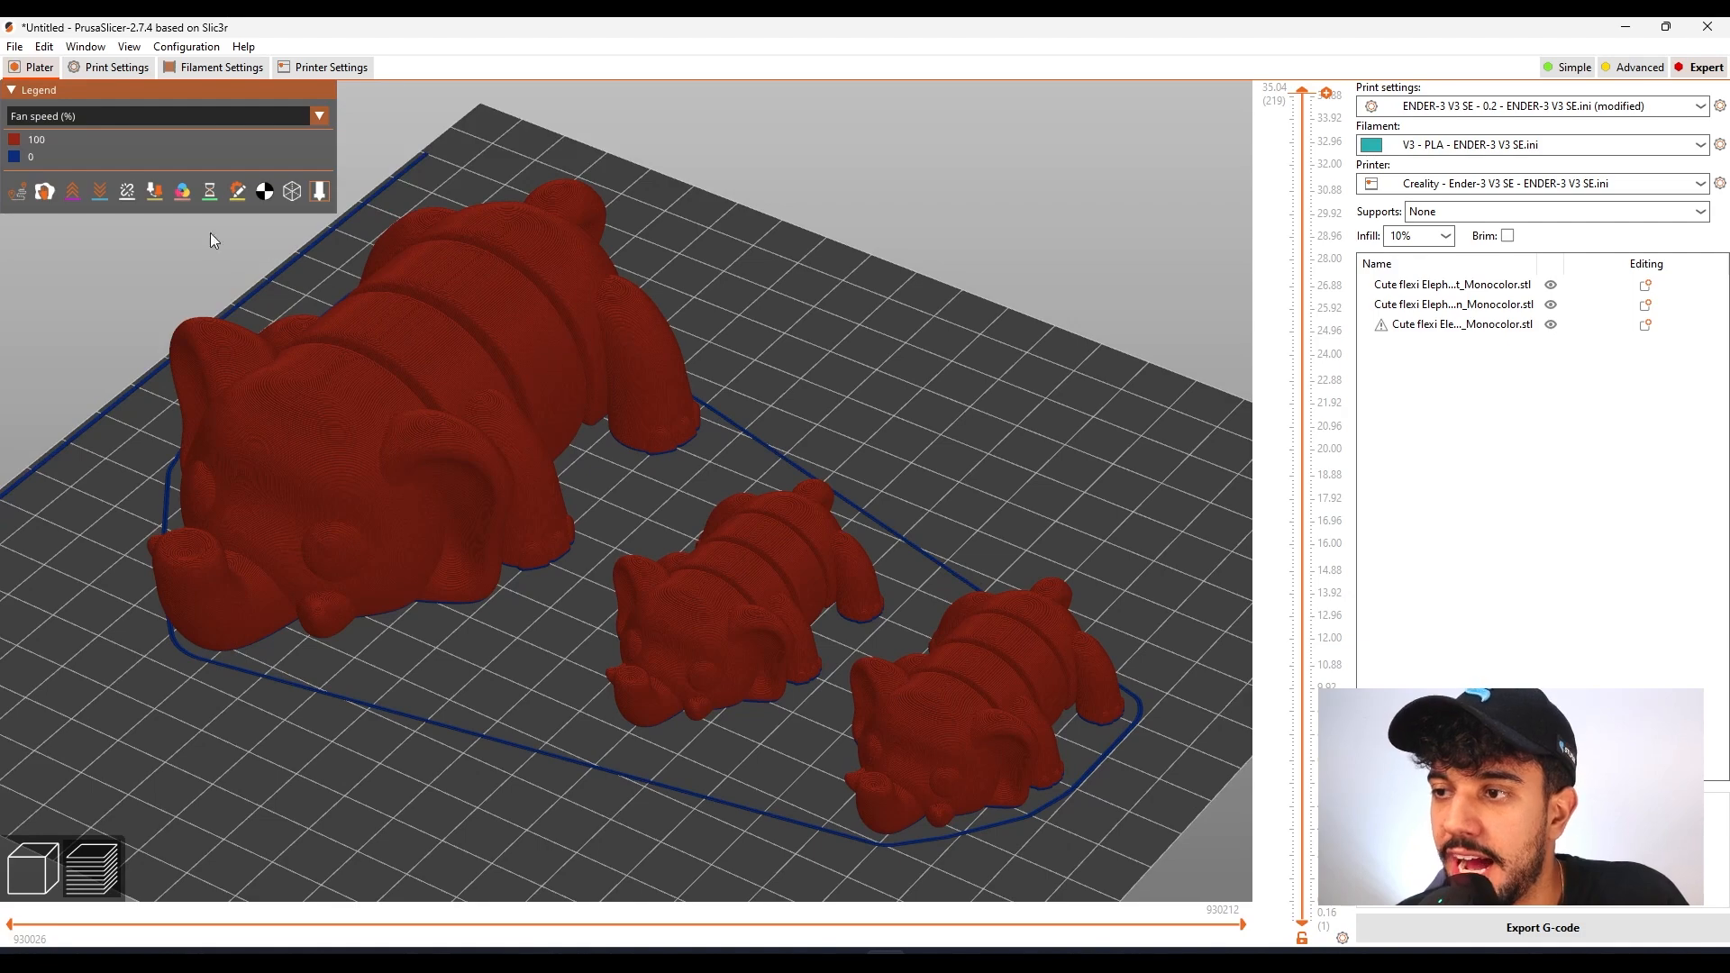
click(105, 114)
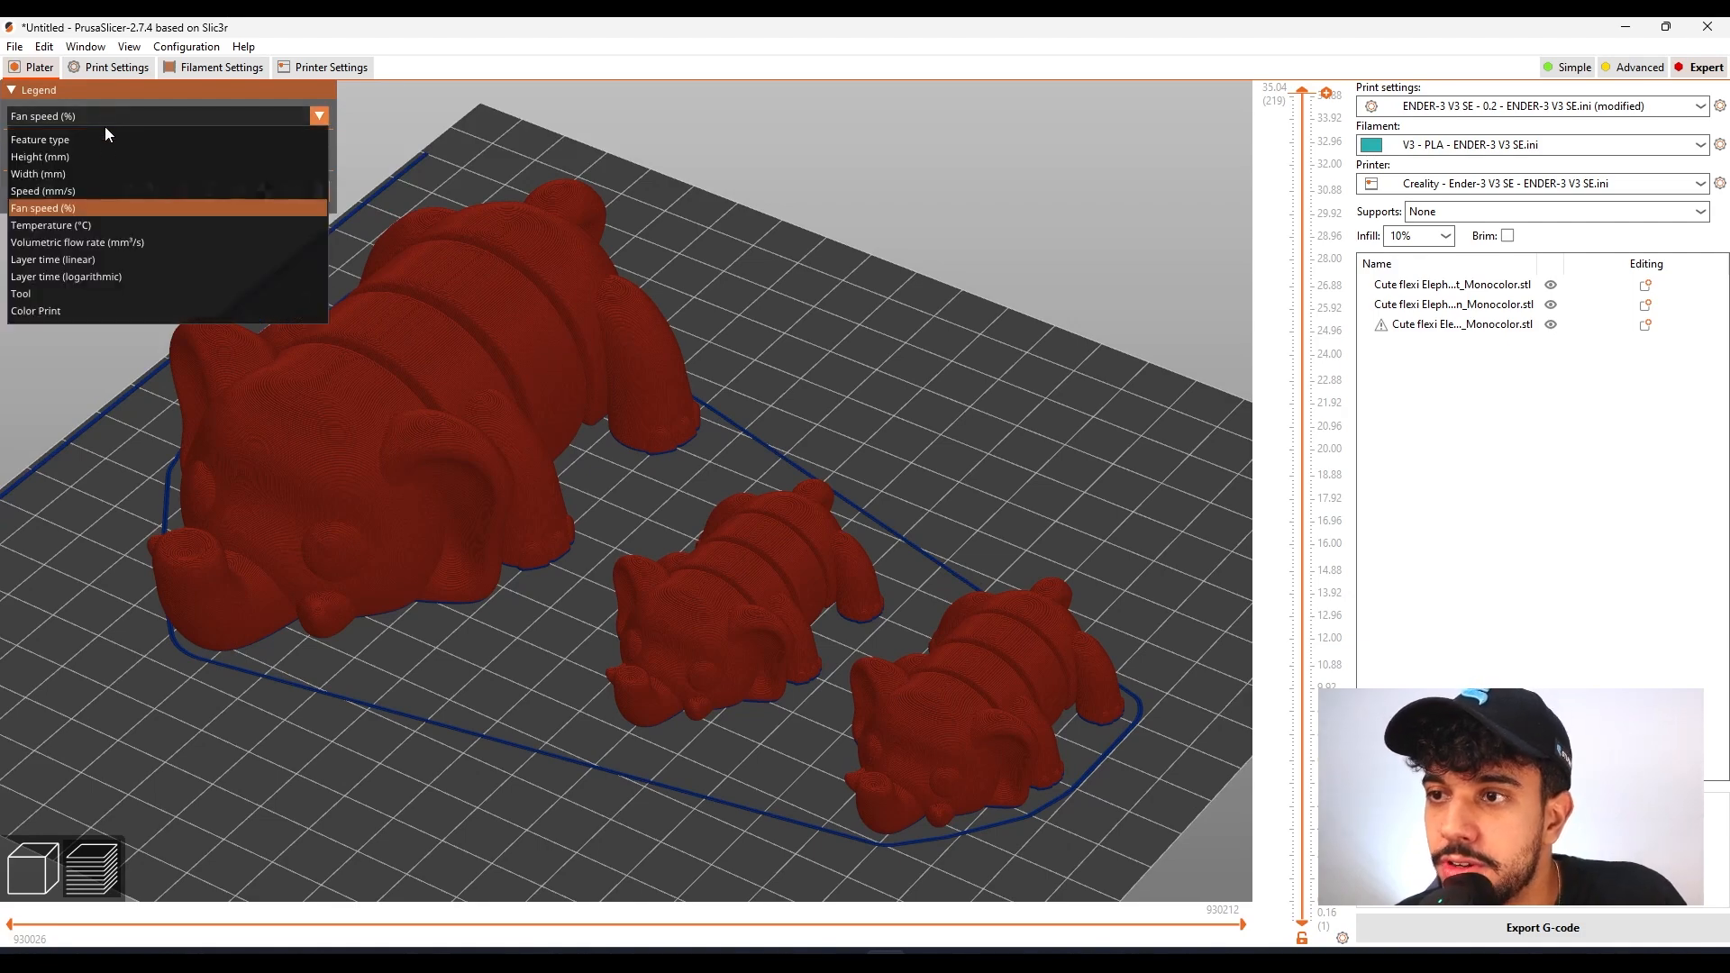
click(104, 190)
scroll(702, 518, up, 3)
middle_drag(671, 749, 663, 506)
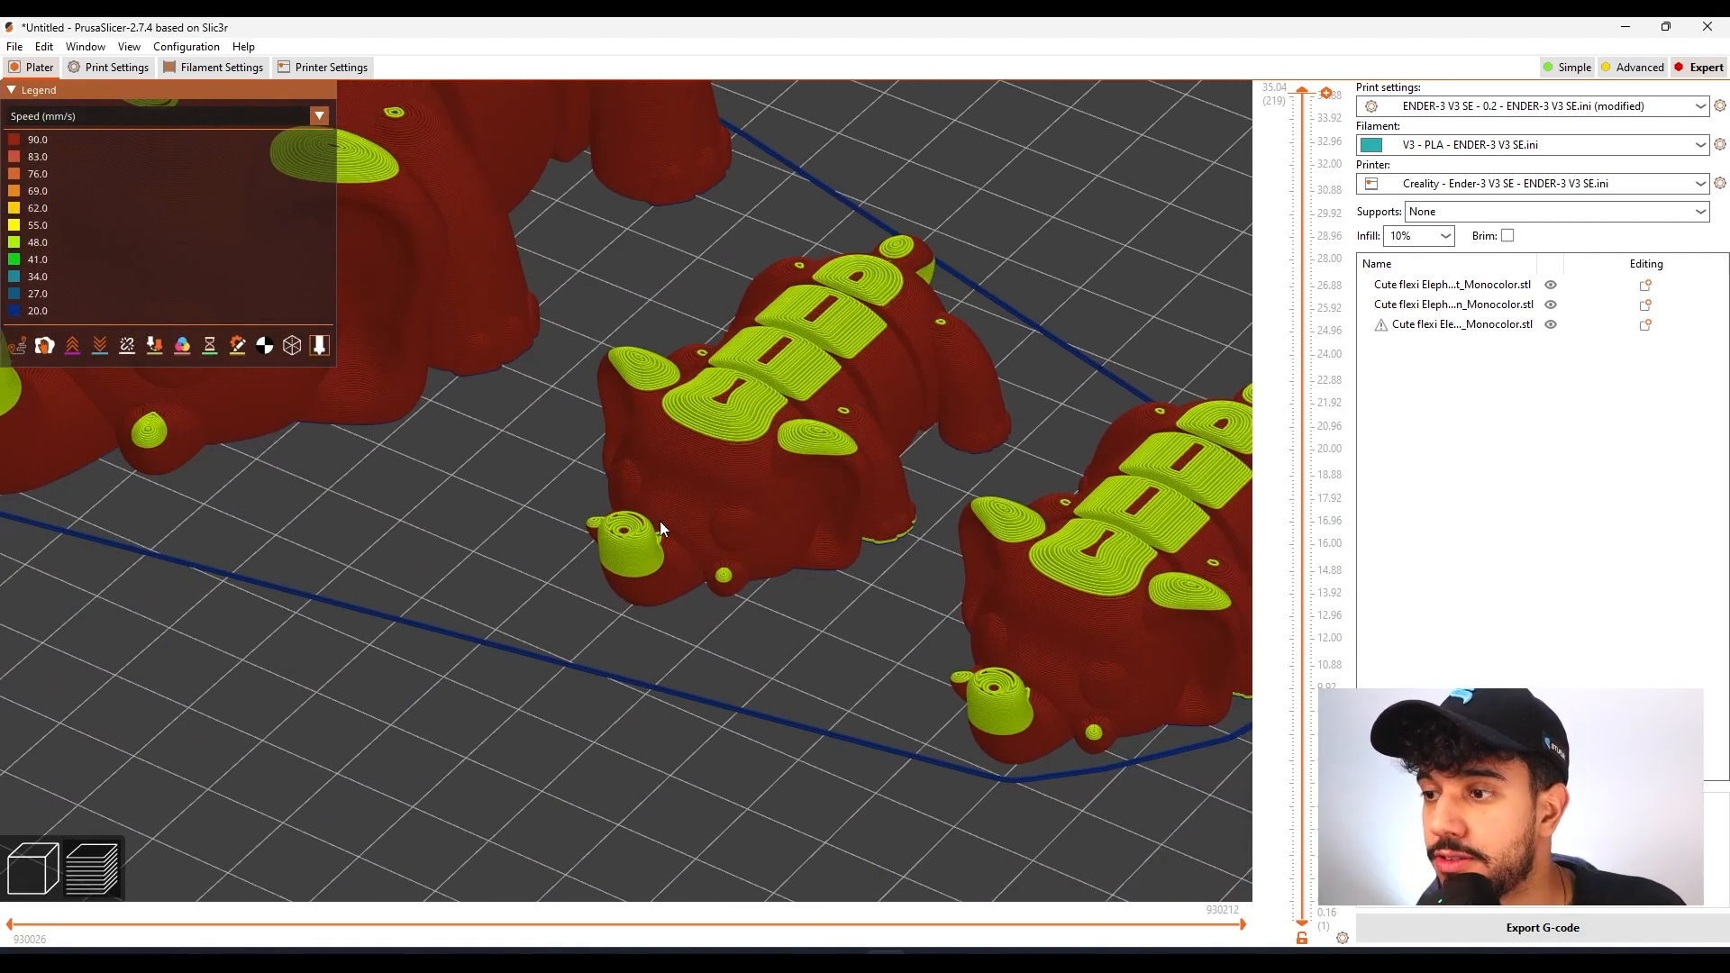
scroll(667, 577, down, 5)
drag(915, 593, 943, 621)
Lower the preview's top layer to 6.40 mm (layer 40) and examine the speeds inside the elephants' joints
drag(1304, 101, 1303, 573)
right_drag(520, 346, 728, 524)
drag(1302, 573, 1298, 770)
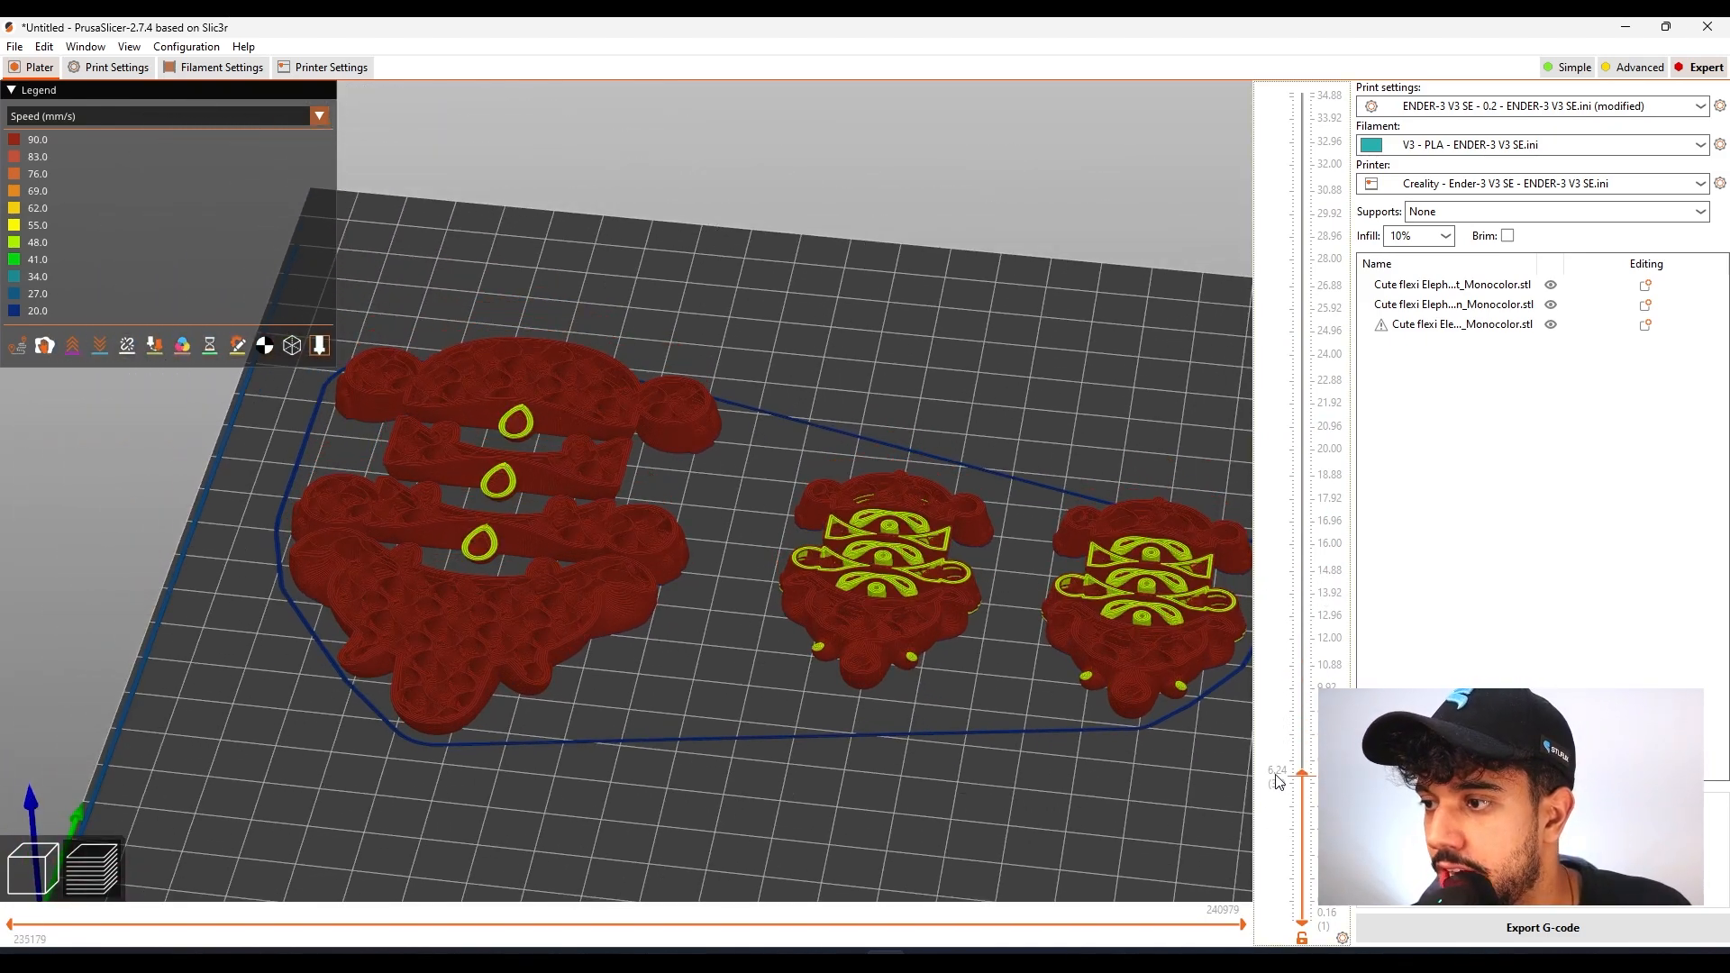
scroll(941, 646, up, 3)
scroll(393, 490, down, 10)
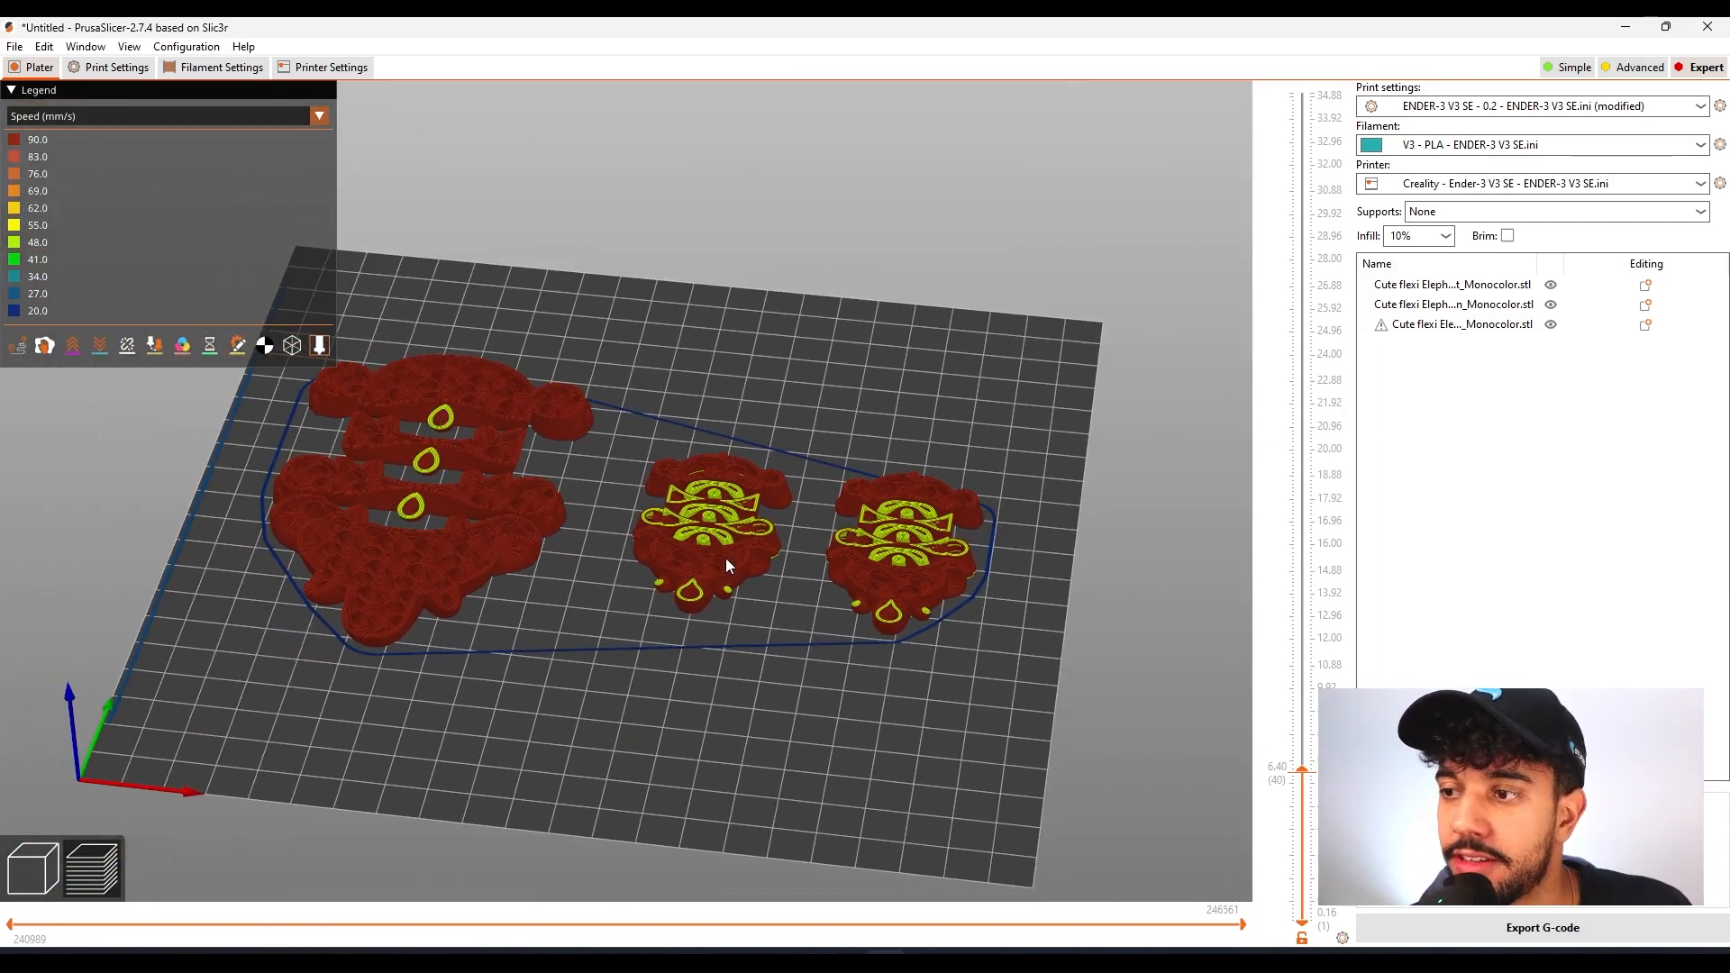
drag(726, 558, 785, 562)
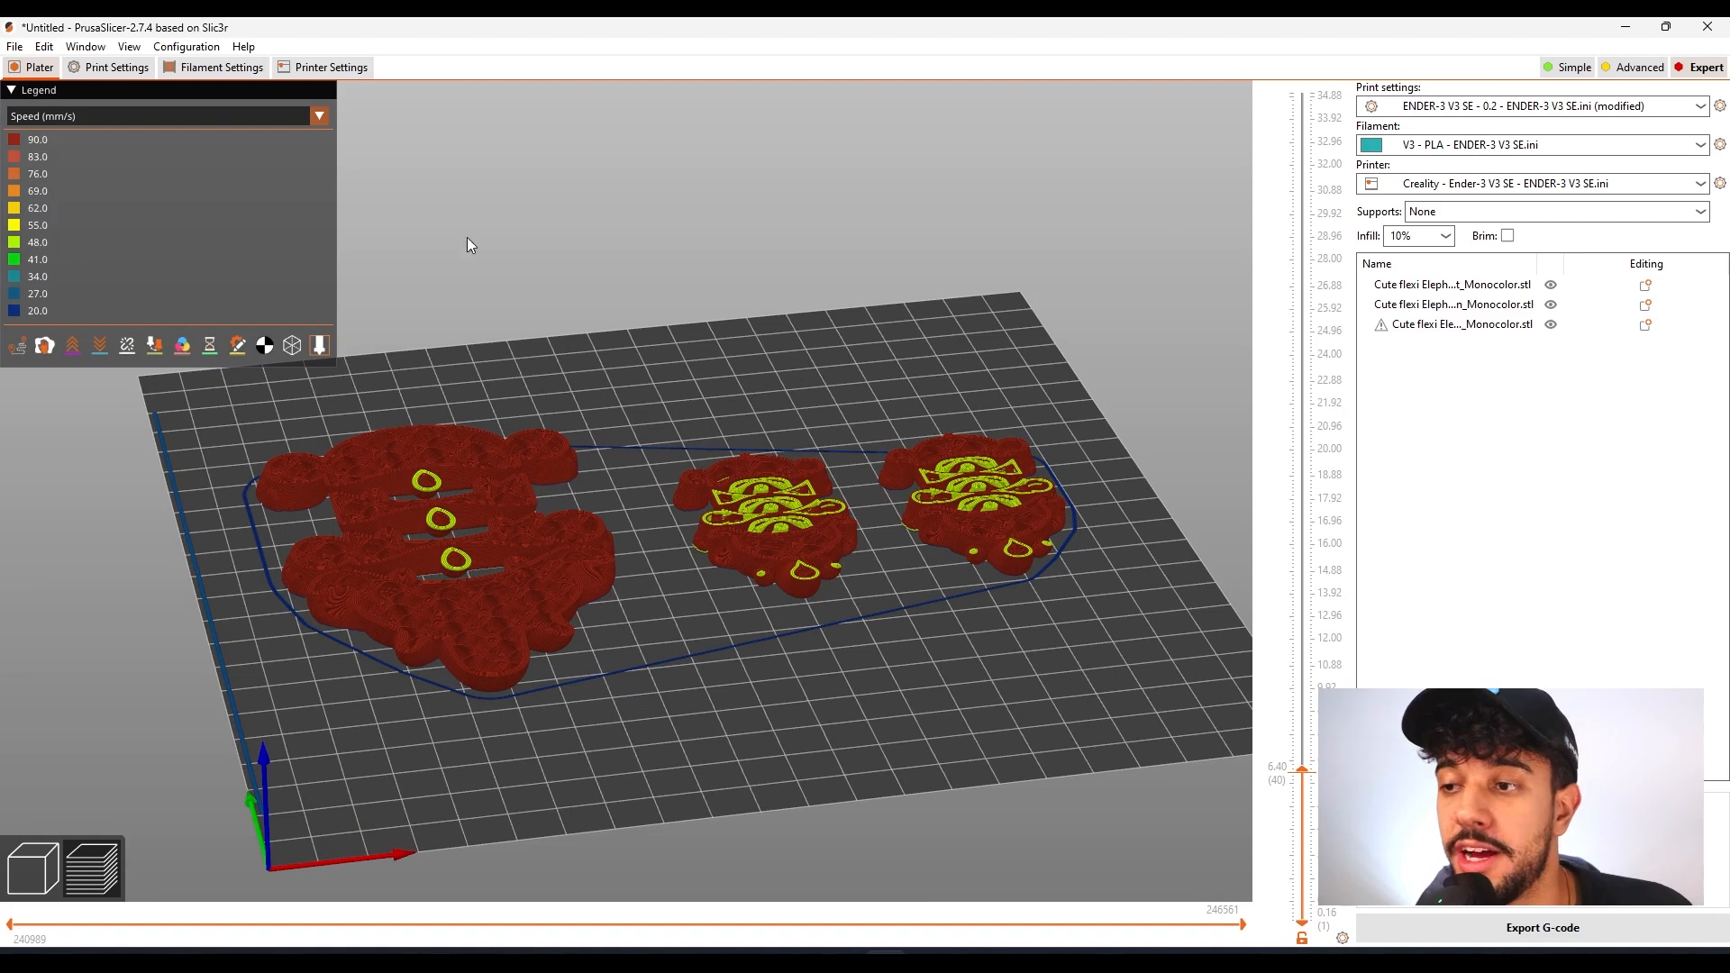
Color the preview by feature type again and show all layers up to the full model height
click(279, 121)
click(268, 141)
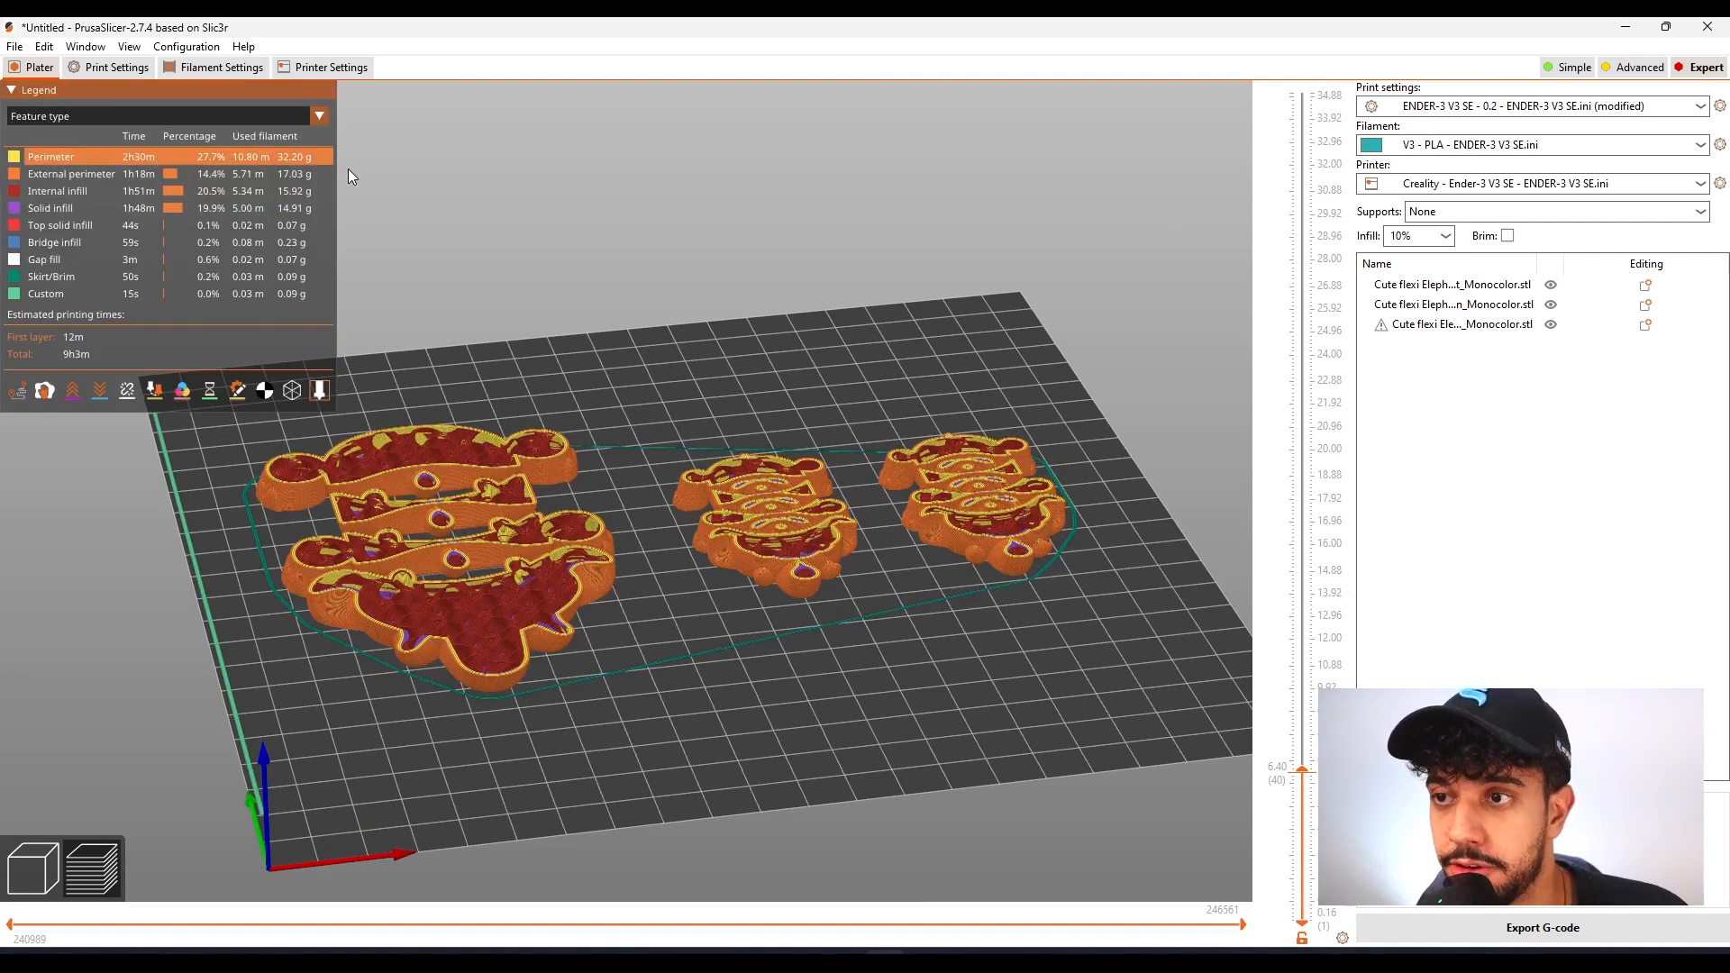
drag(792, 613, 914, 734)
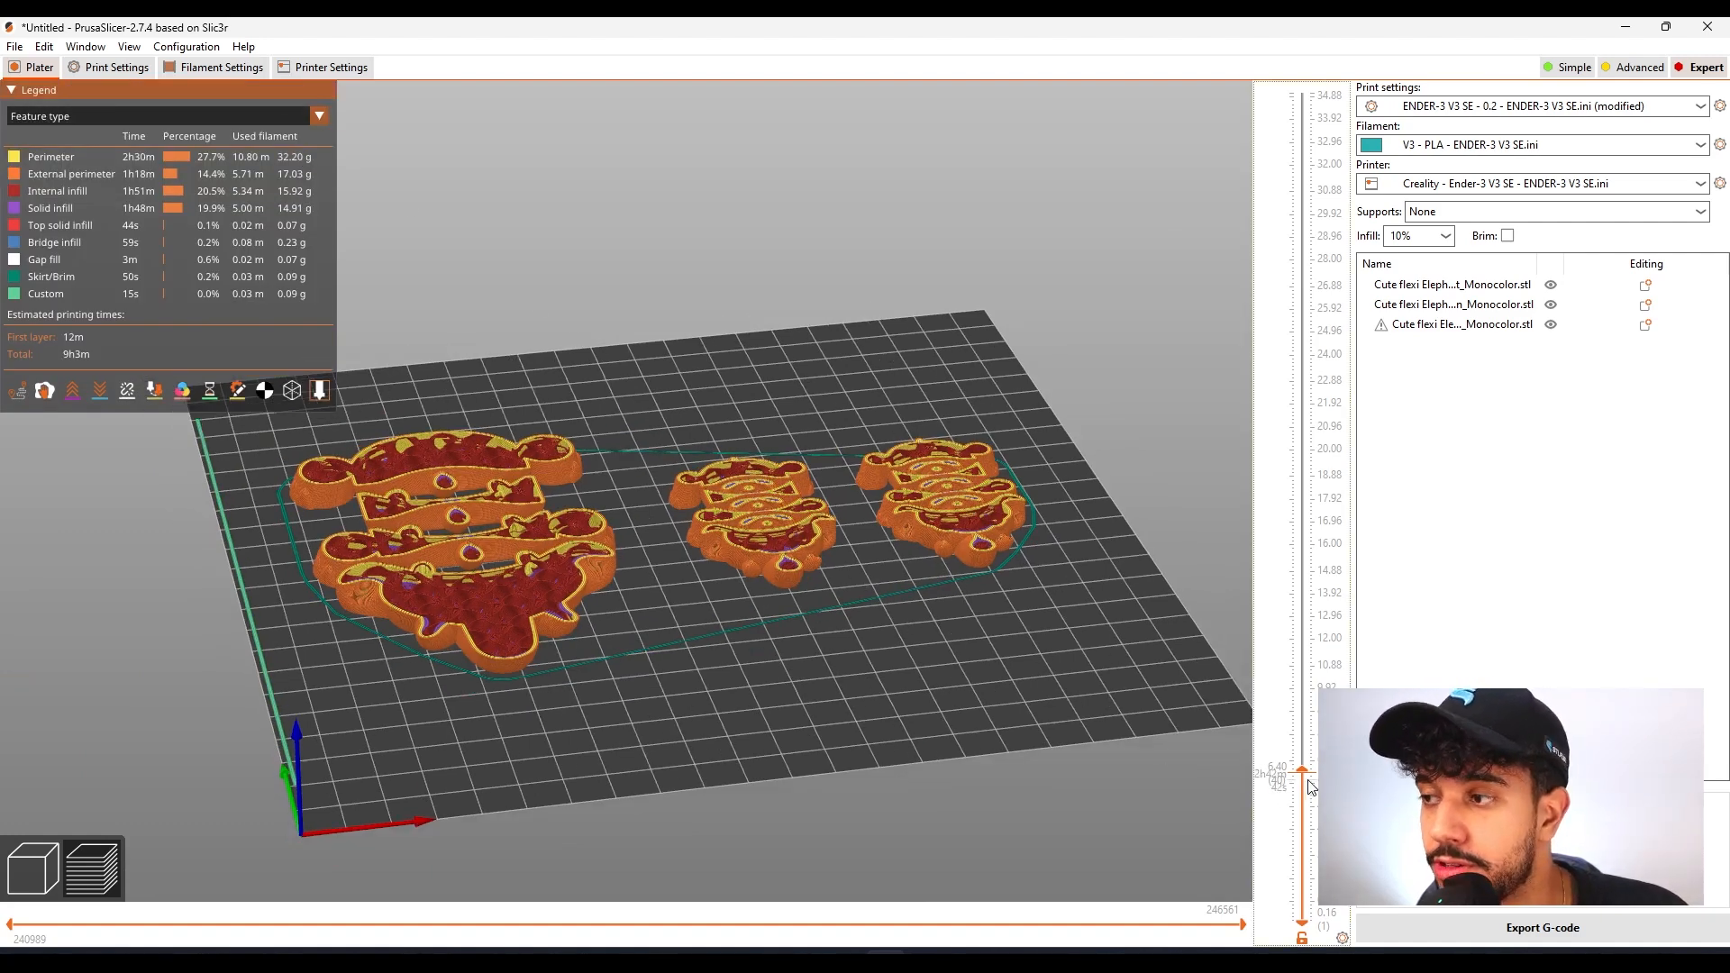
drag(1302, 768, 1325, 92)
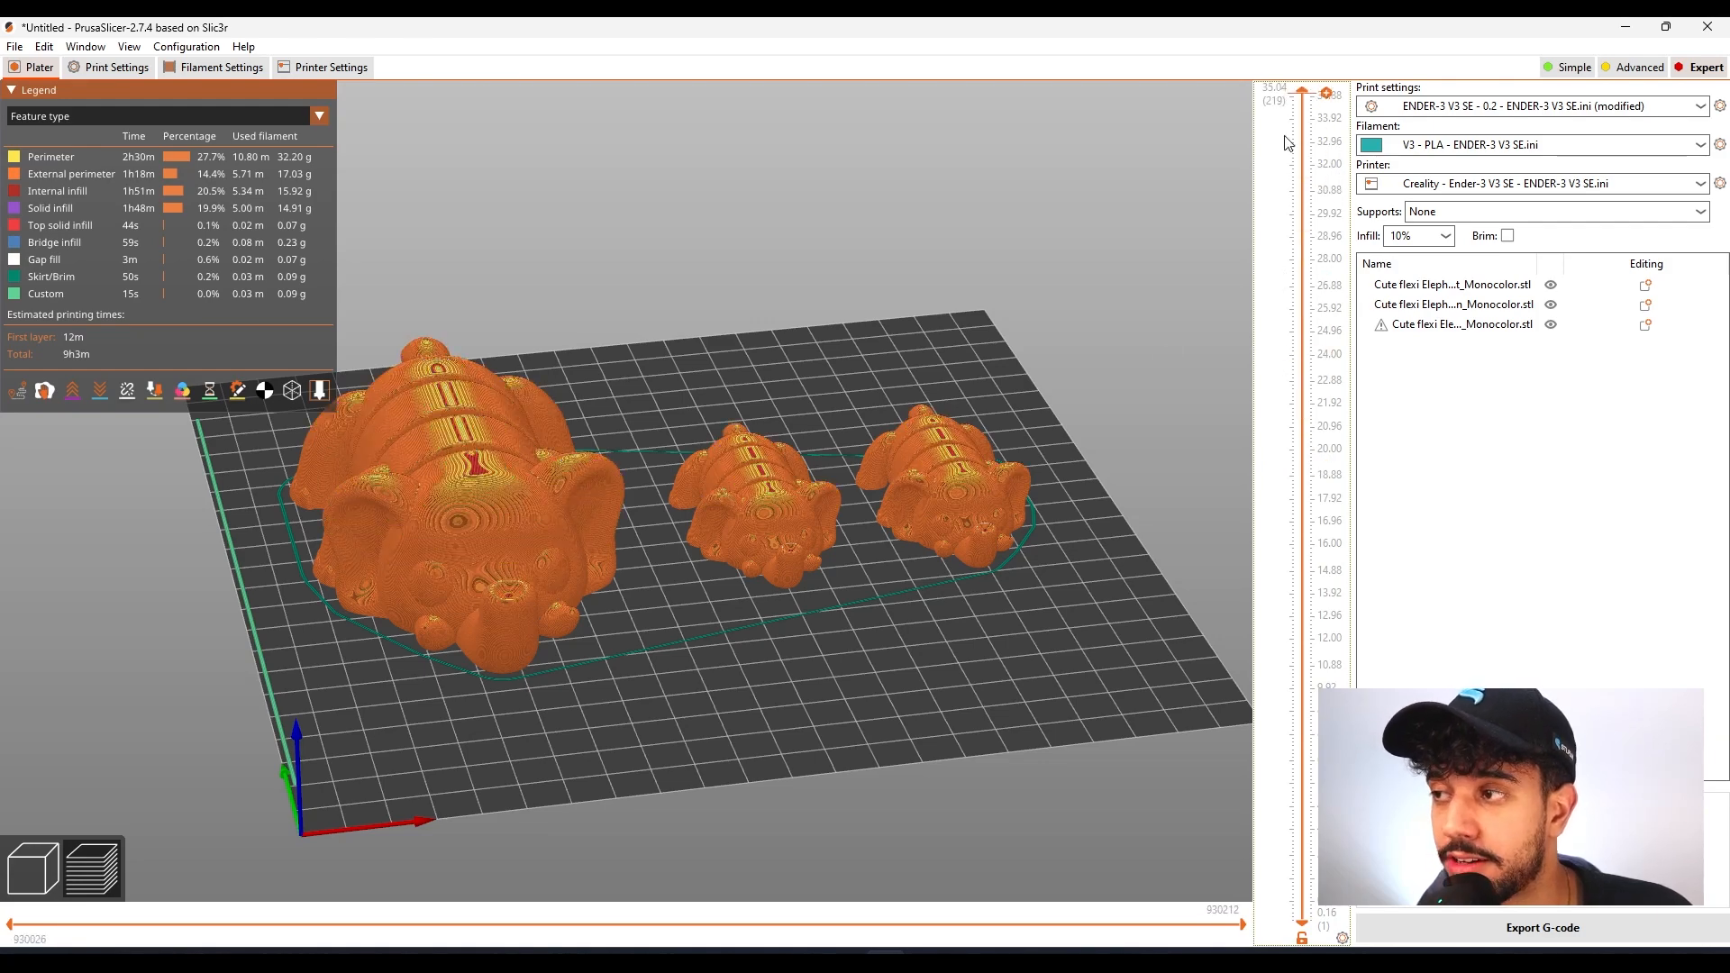
drag(1002, 631, 965, 624)
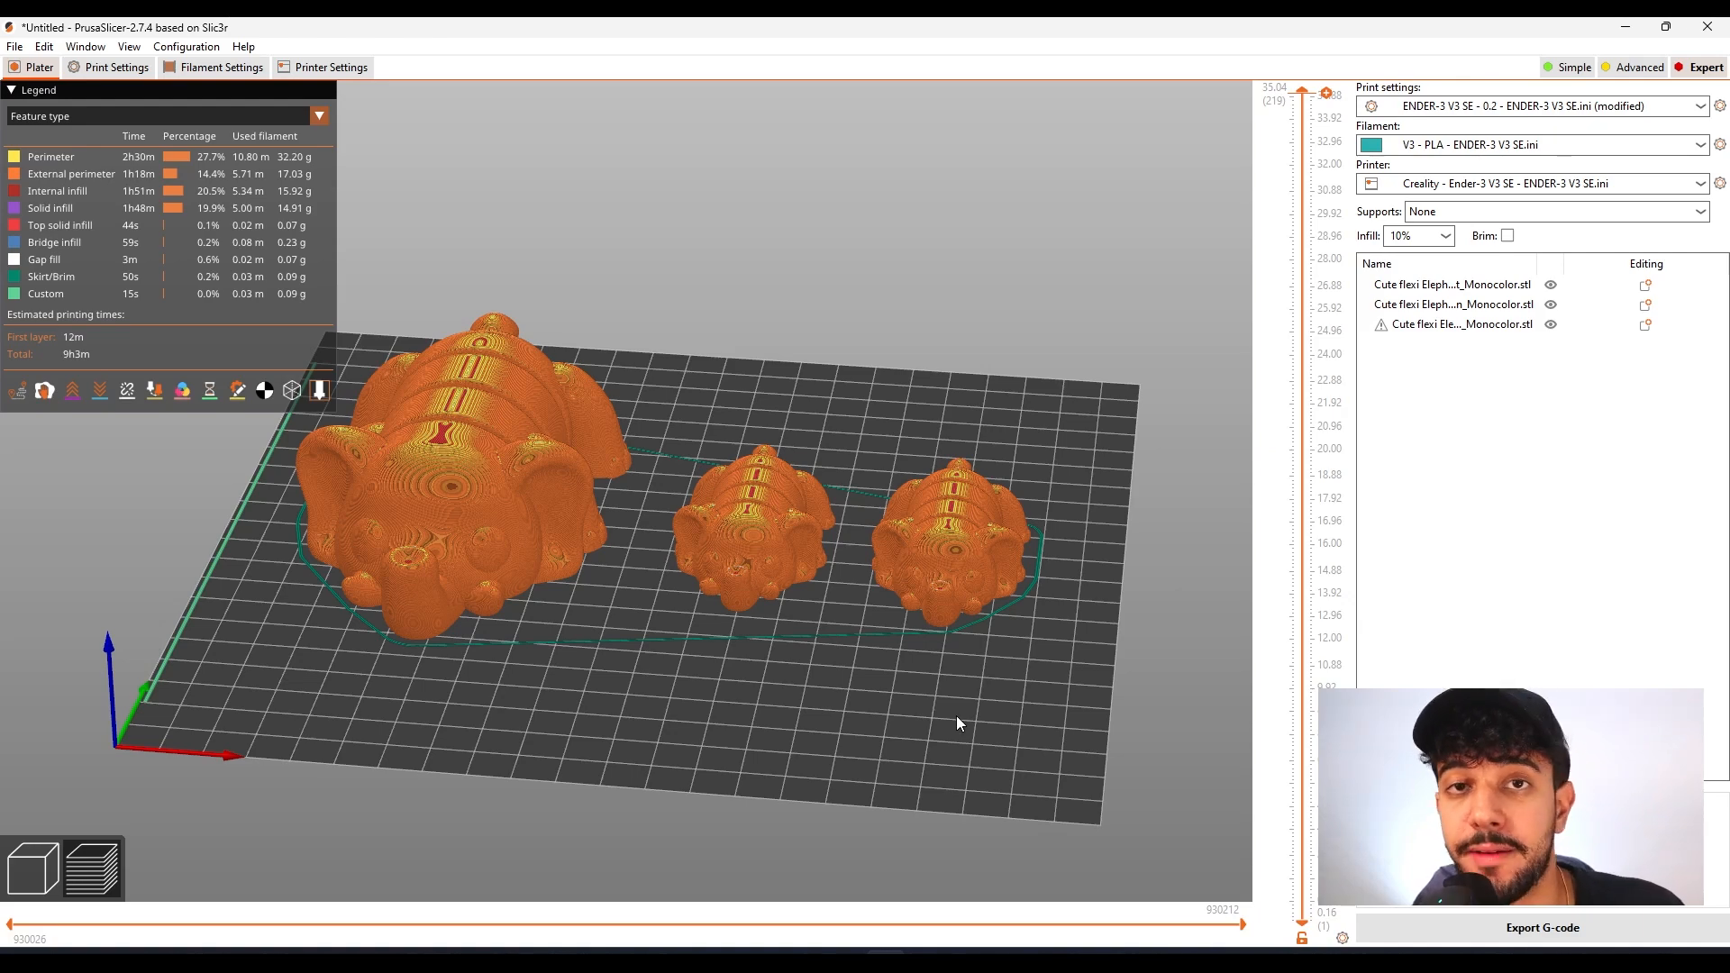
mouse_move(857, 732)
mouse_down()
mouse_move(781, 720)
mouse_move(839, 716)
mouse_up()
scroll(835, 699, up, 2)
right_drag(859, 676, 883, 638)
scroll(927, 699, up, 1)
drag(883, 638, 900, 657)
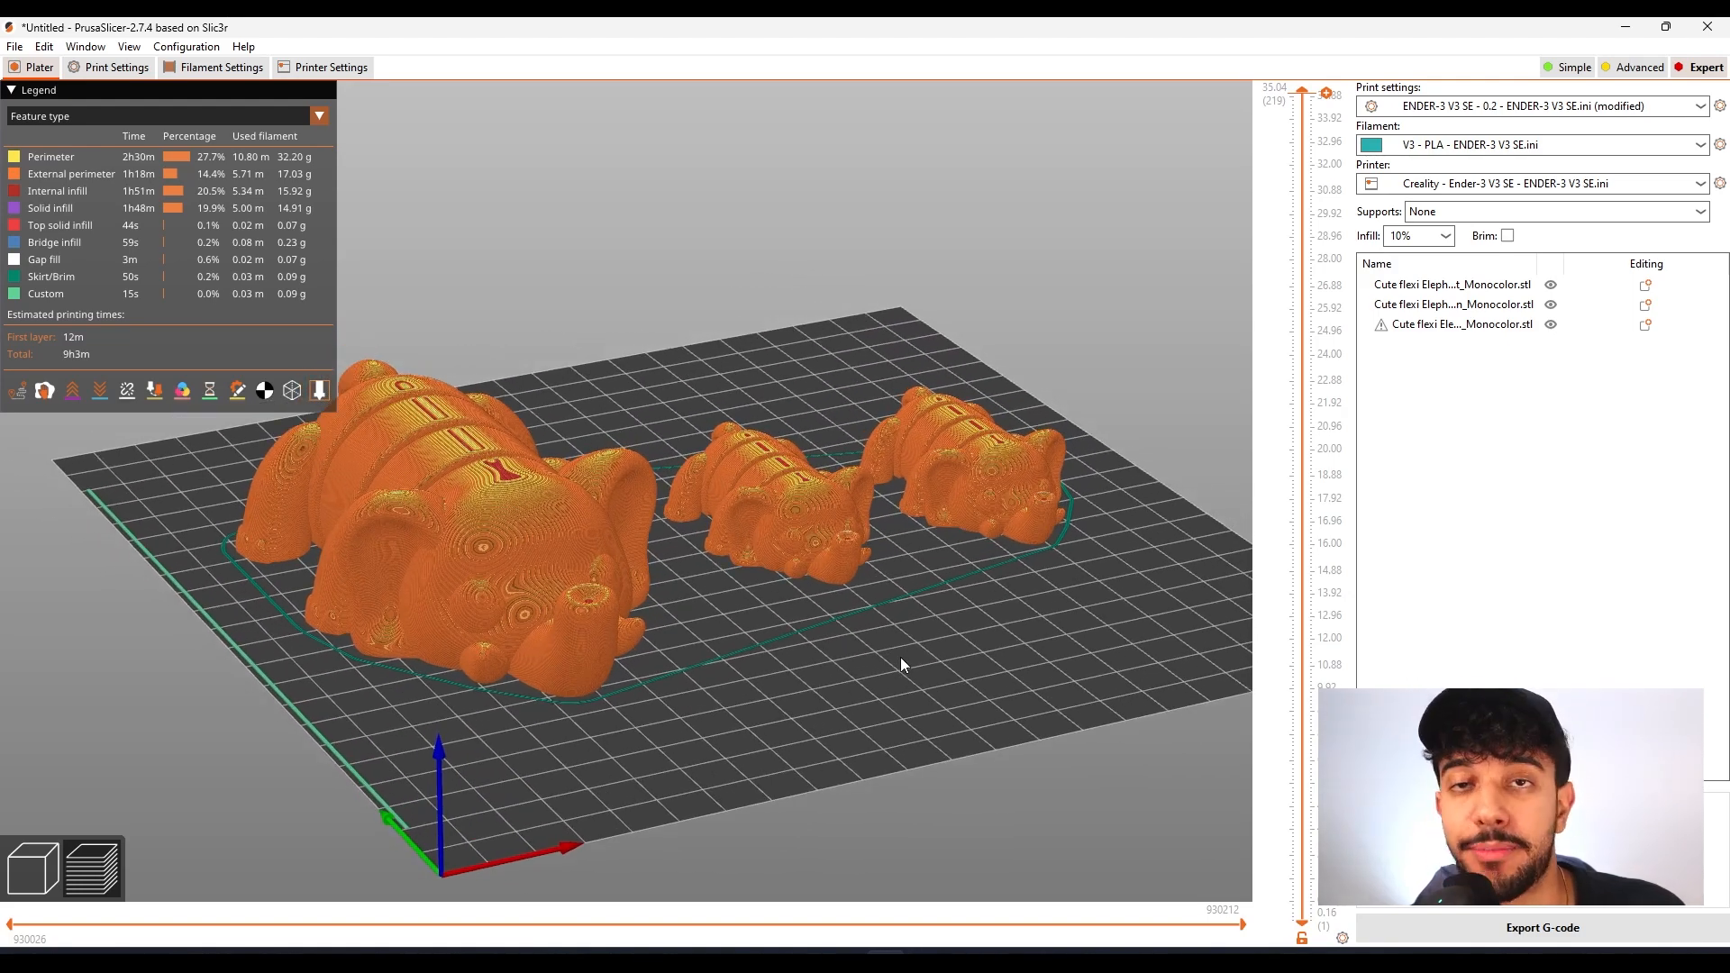